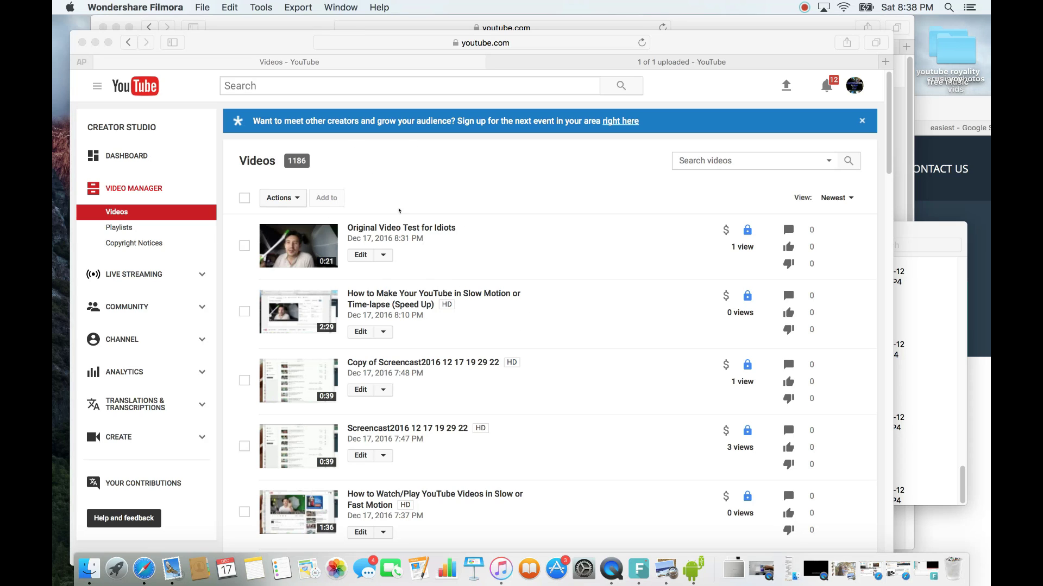
Open Original Video Test for Idiots and its enhancements editor, pausing the playback
left_click(435, 204)
left_click(386, 228)
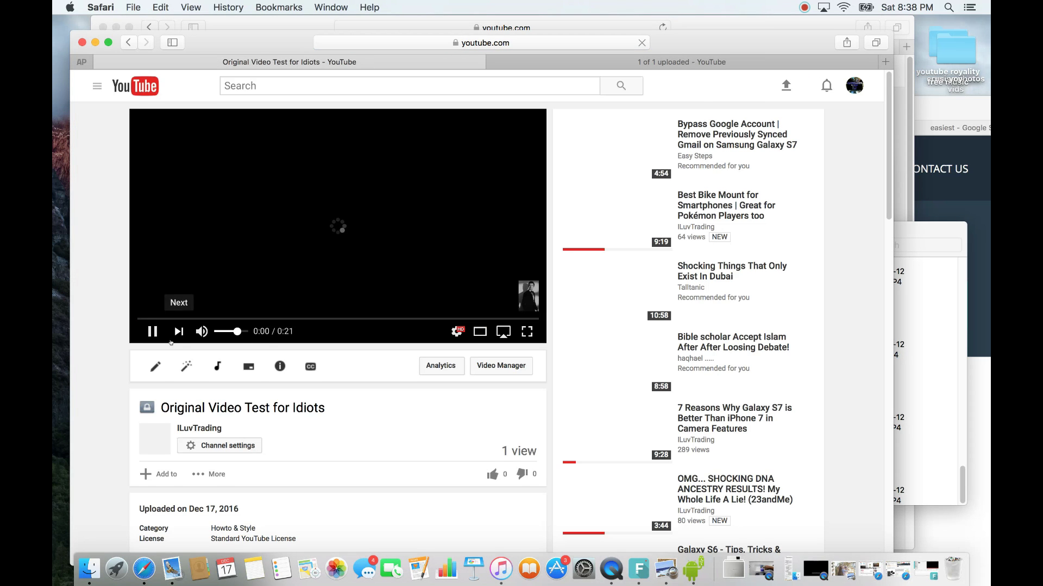
left_click(151, 331)
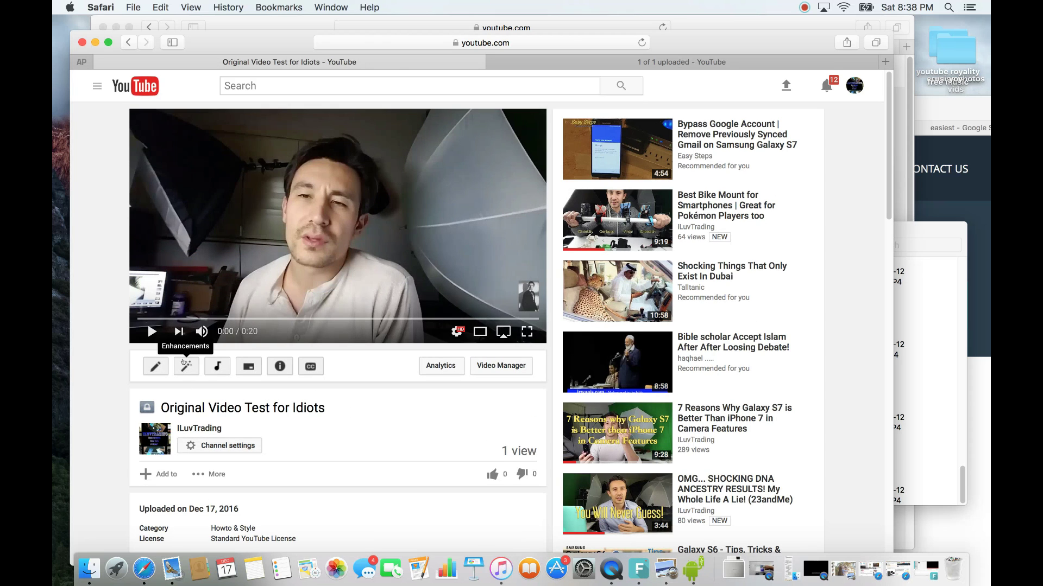
left_click(185, 363)
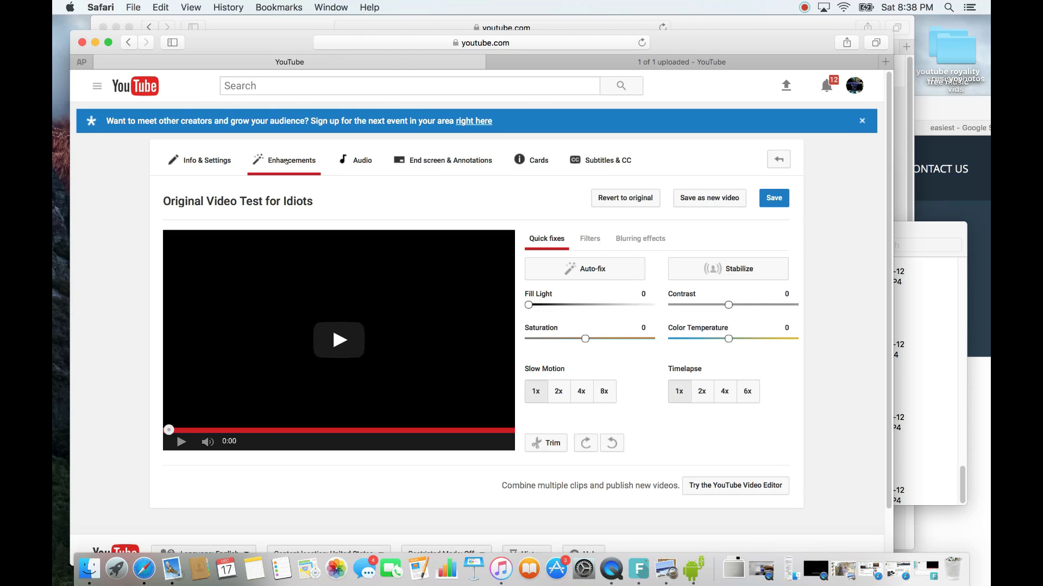
left_click(385, 353)
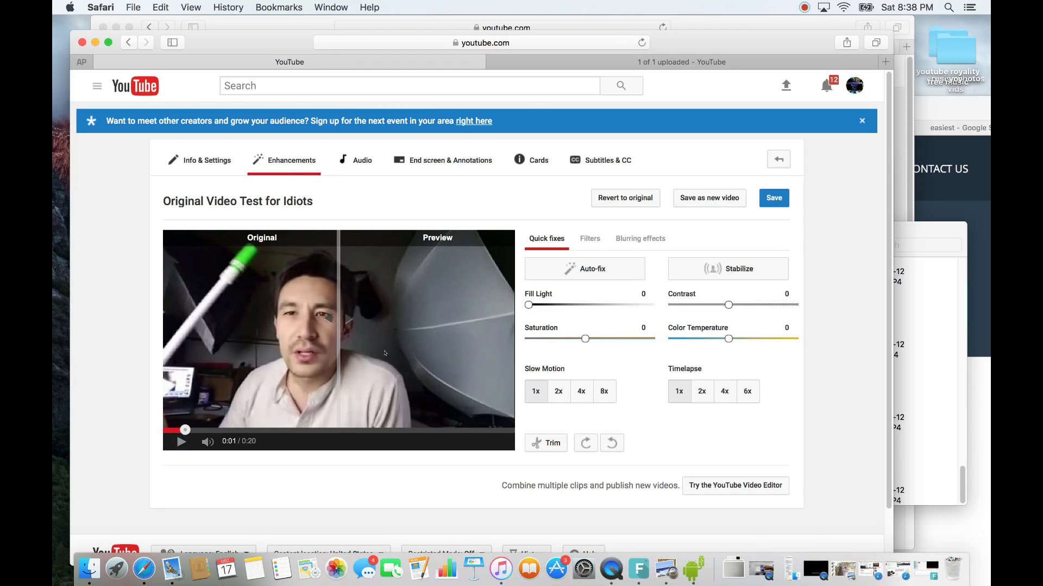
Return to the Videos list of uploaded videos and reload it
left_click(129, 43)
left_click(128, 43)
left_click(136, 159)
left_click(135, 176)
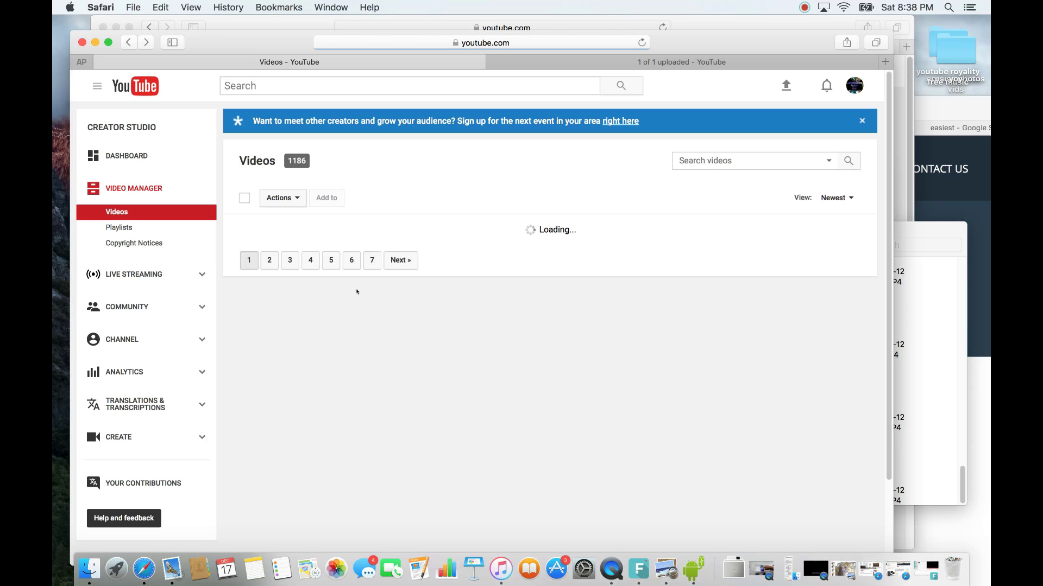
Reopen the video's Enhancements editor and pause the preview with Quick fixes at 0
left_click(359, 254)
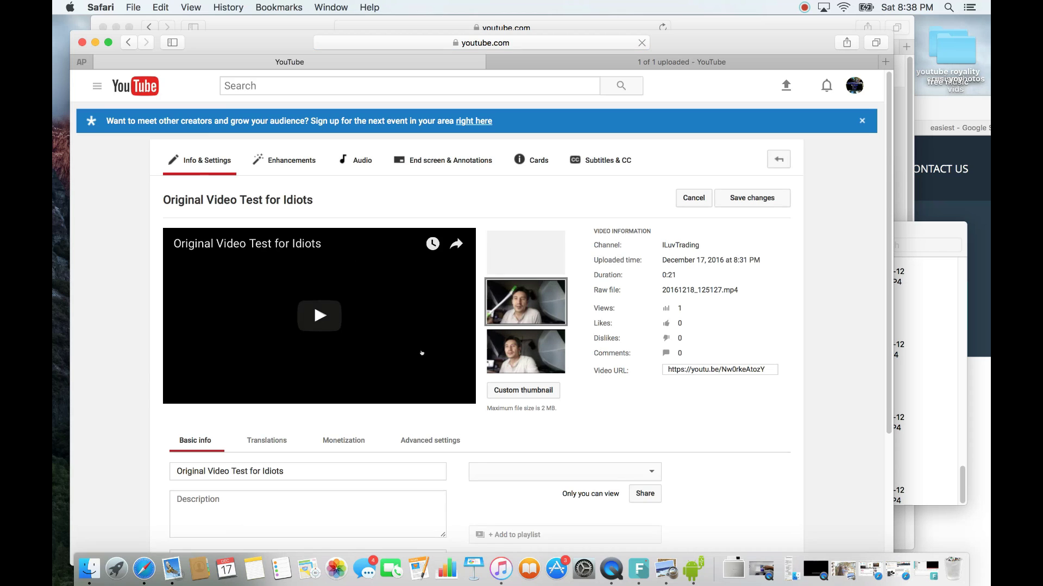
left_click(289, 161)
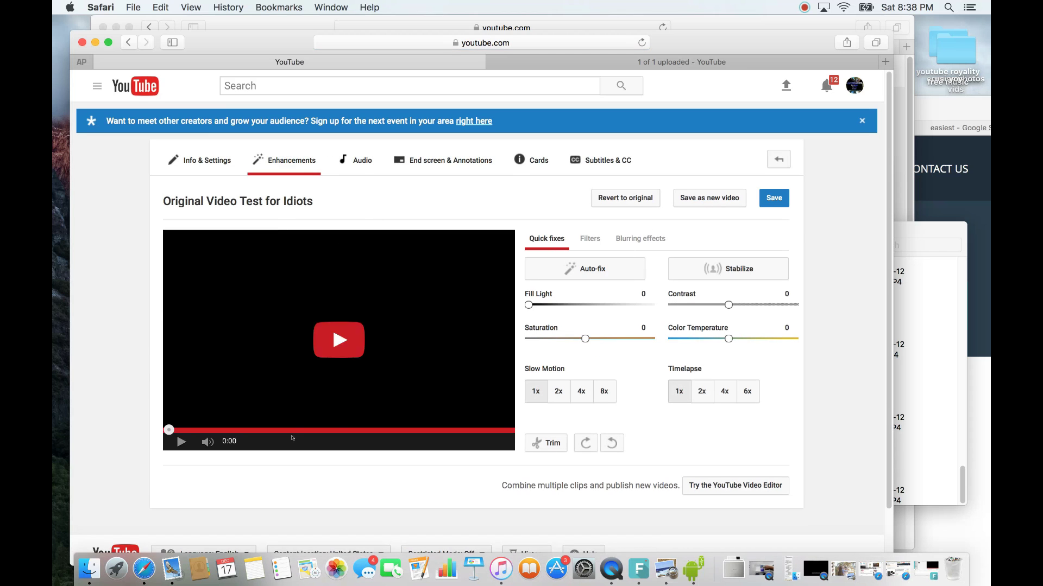
left_click(180, 442)
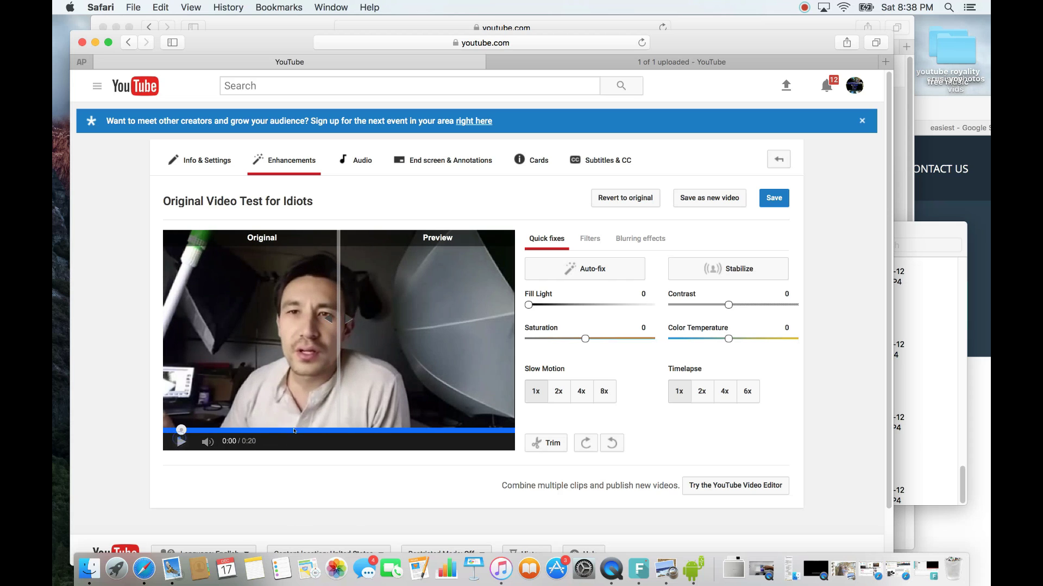
scroll(601, 426, "down", 1)
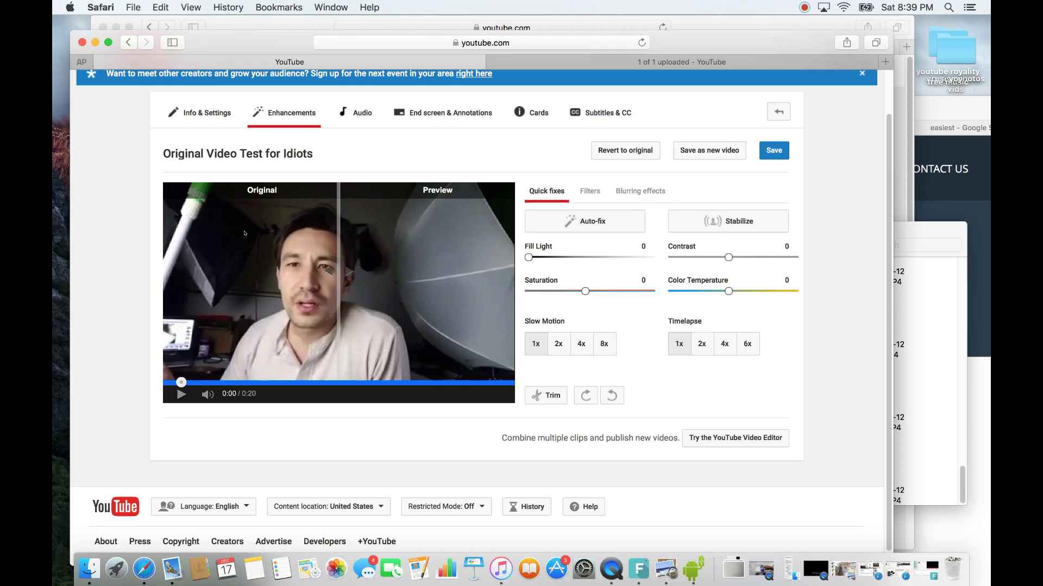
scroll(244, 234, "up", 1)
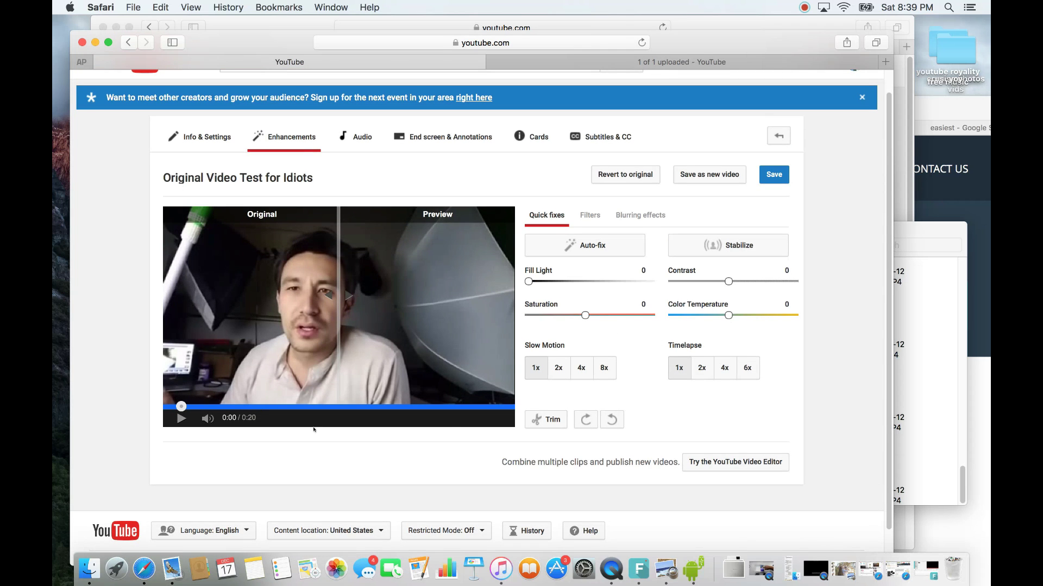
scroll(463, 435, "down", 2)
scroll(380, 391, "up", 1)
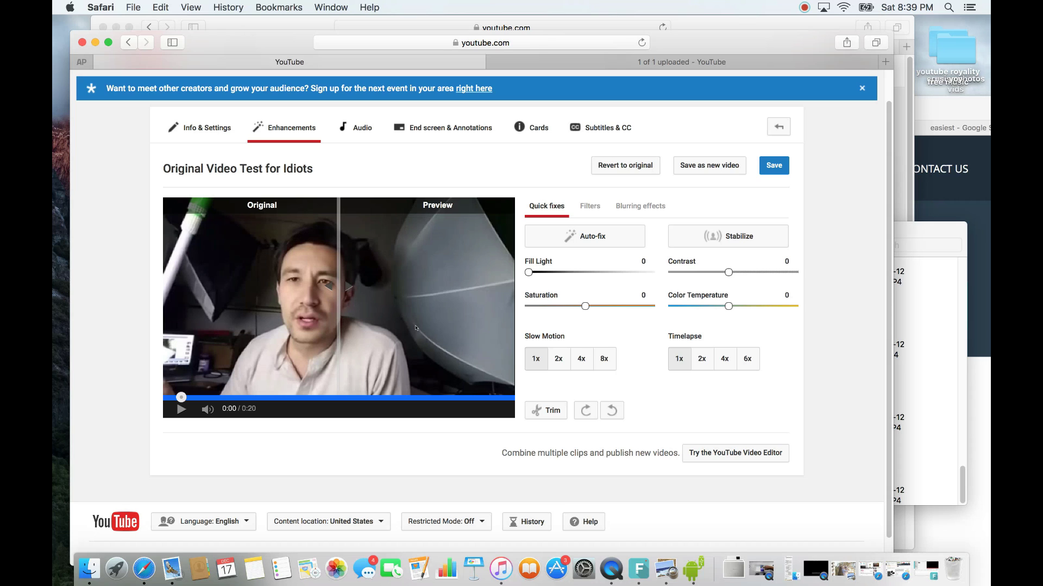
Replay the Enhancements preview from the beginning, then rewind it to the start
left_click(169, 398)
left_click(179, 409)
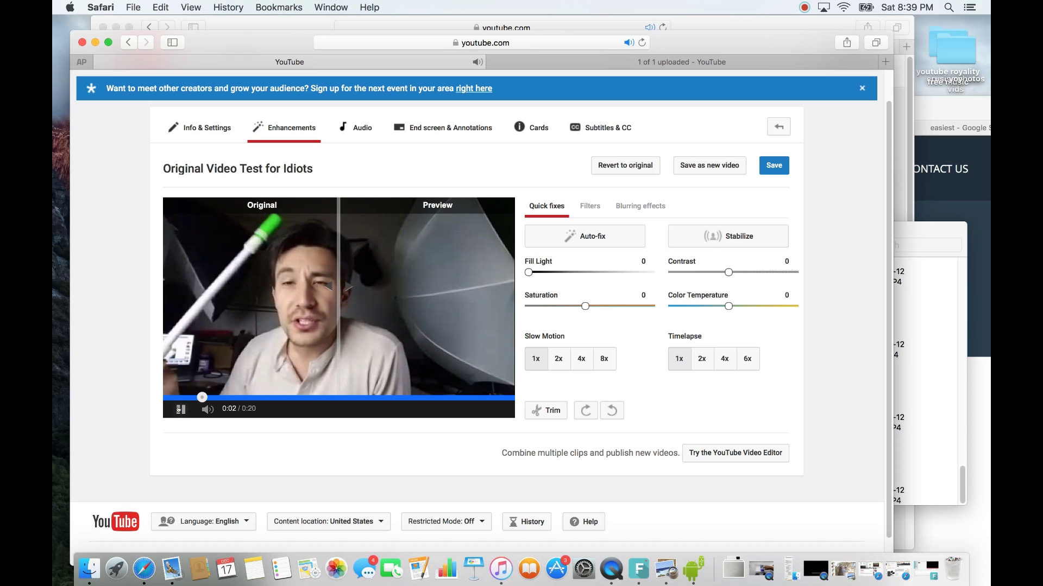
left_click(180, 409)
left_click(169, 398)
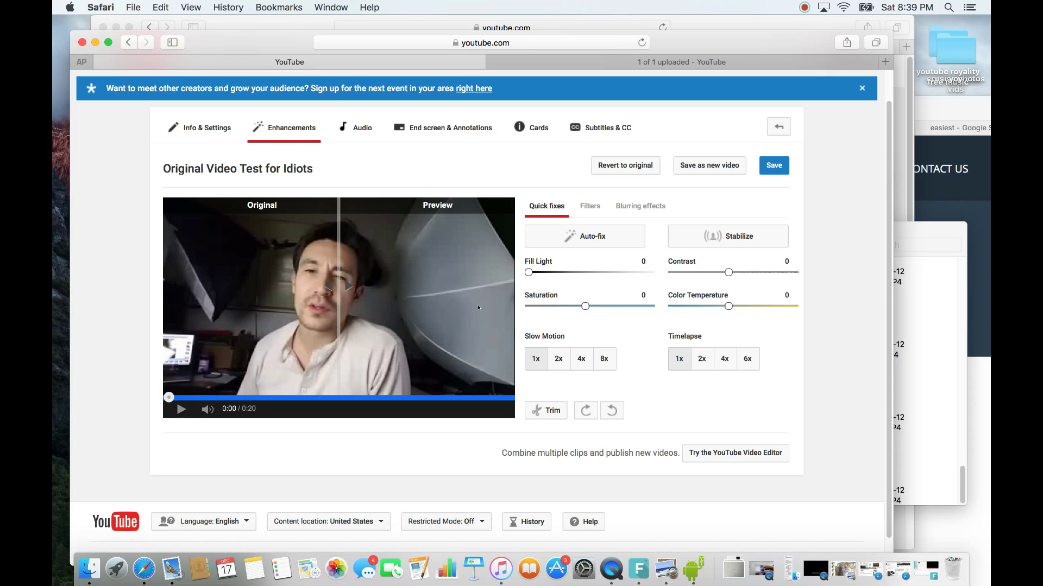
Try Slow Motion 2x, then switch to Timelapse 2x for a 10-second preview
left_click(558, 358)
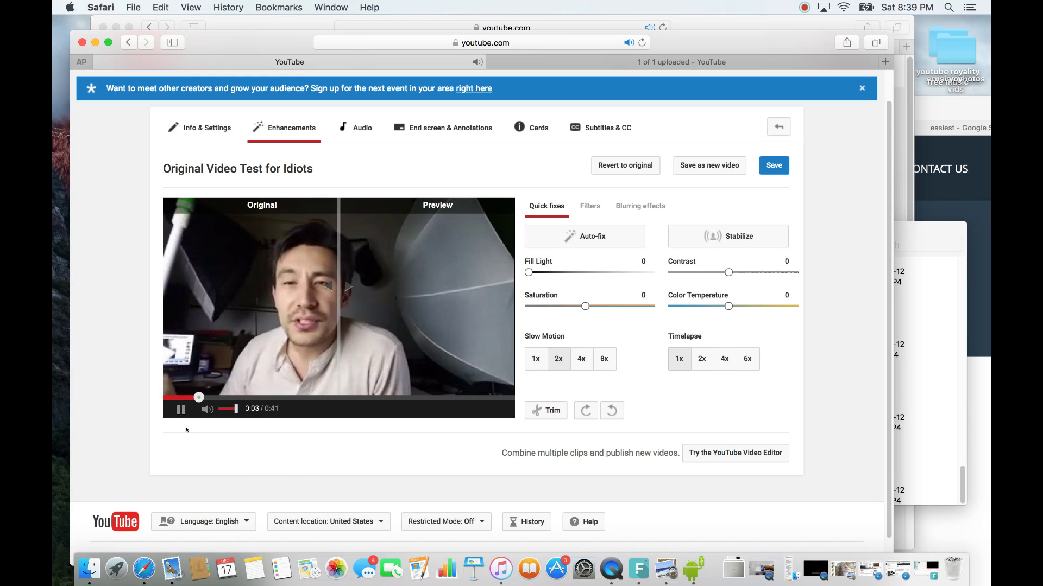
left_click(177, 405)
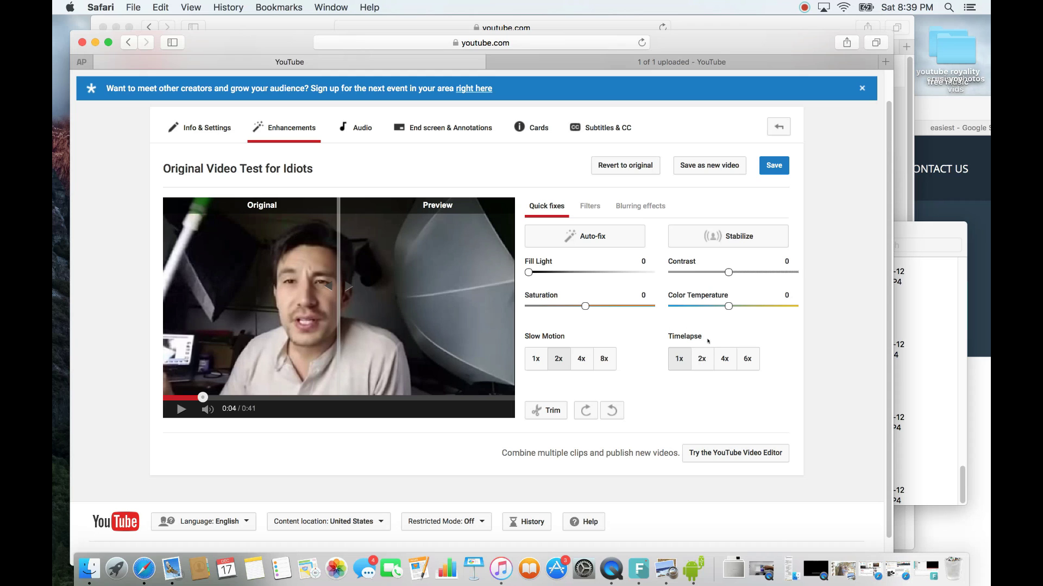
left_click(700, 357)
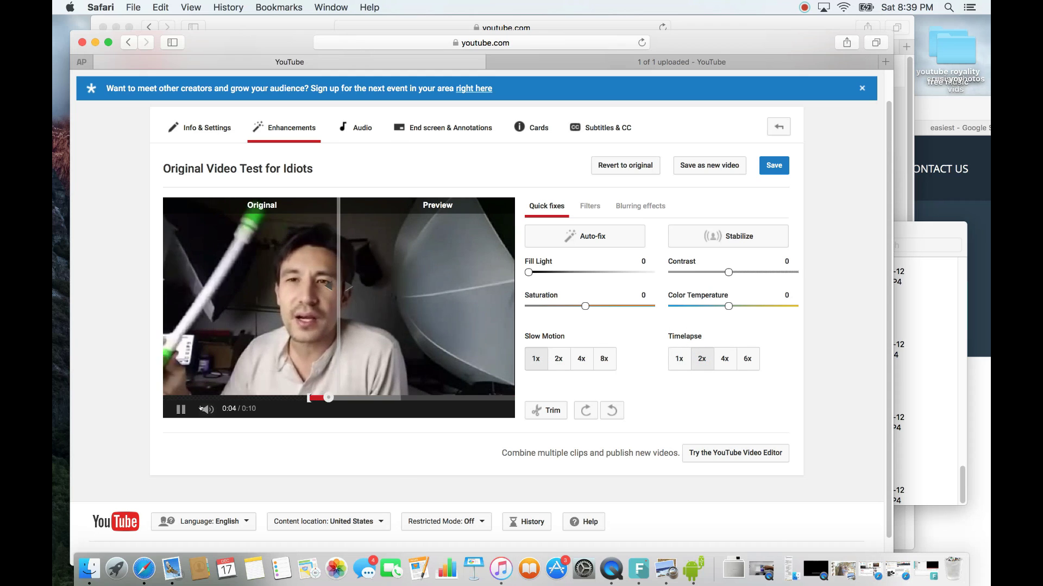
left_click(220, 347)
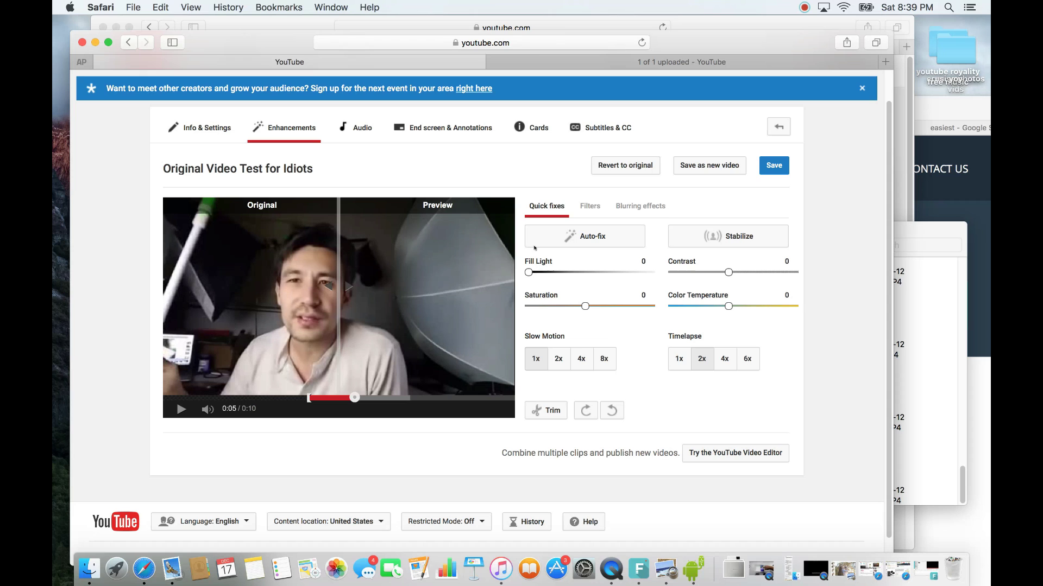
Revert the video to its original, unedited version
left_click(608, 165)
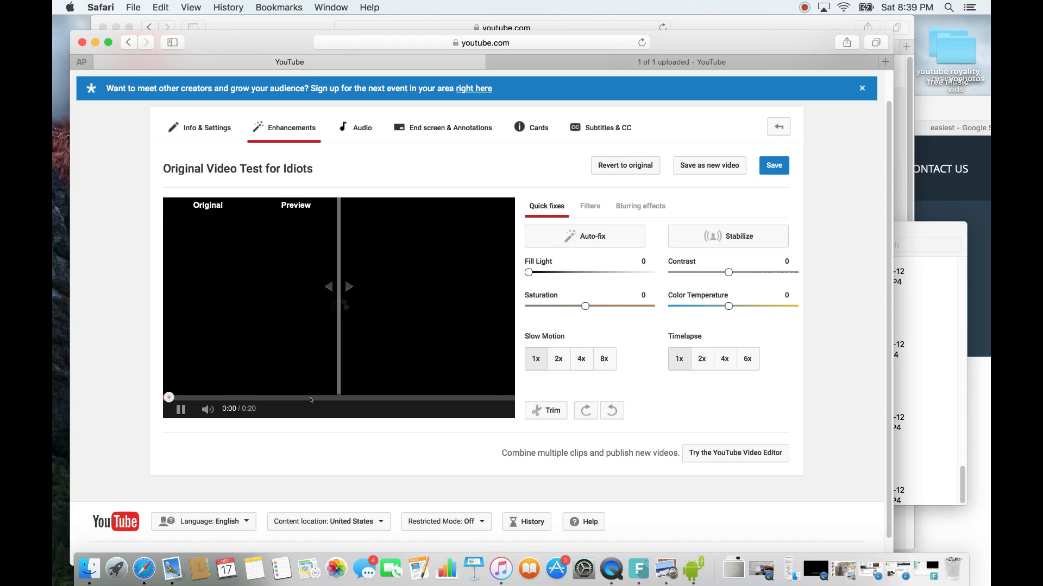
left_click(174, 409)
left_click(174, 410)
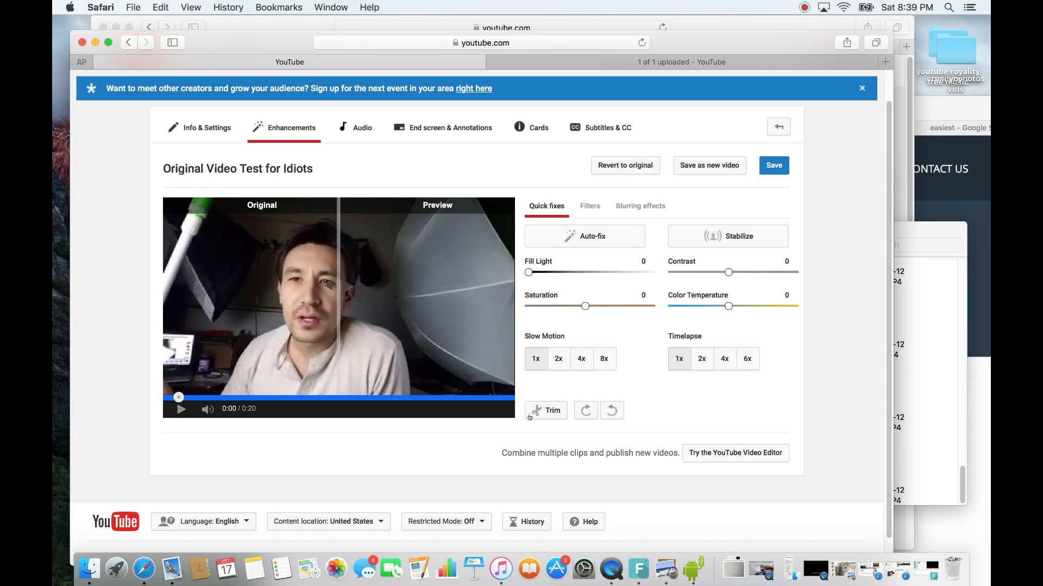
Bring up the trim timeline spanning the clip's full 0:20.8 length
left_click(546, 411)
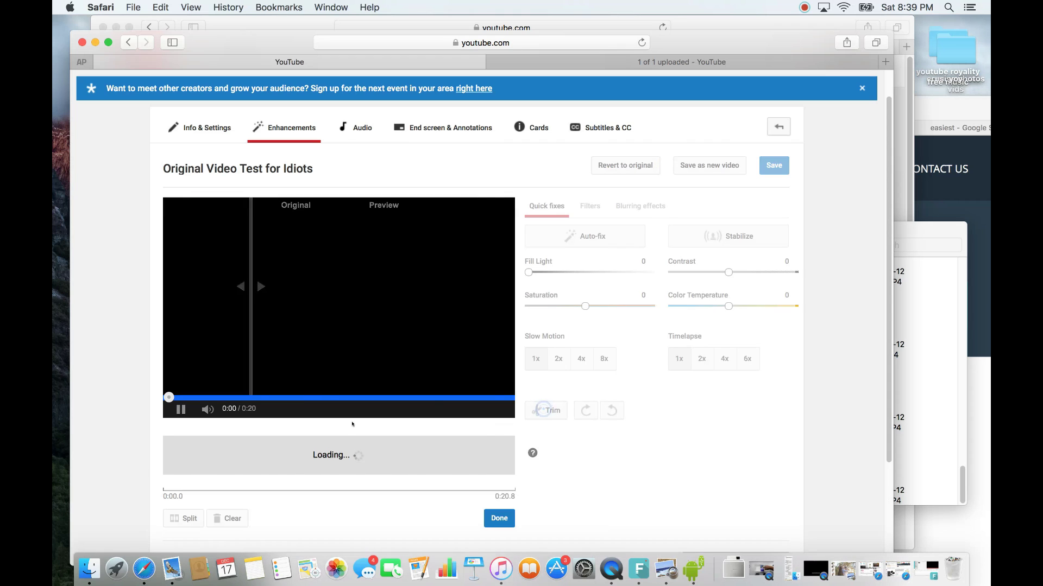
scroll(324, 396, "down", 1)
left_click(193, 228)
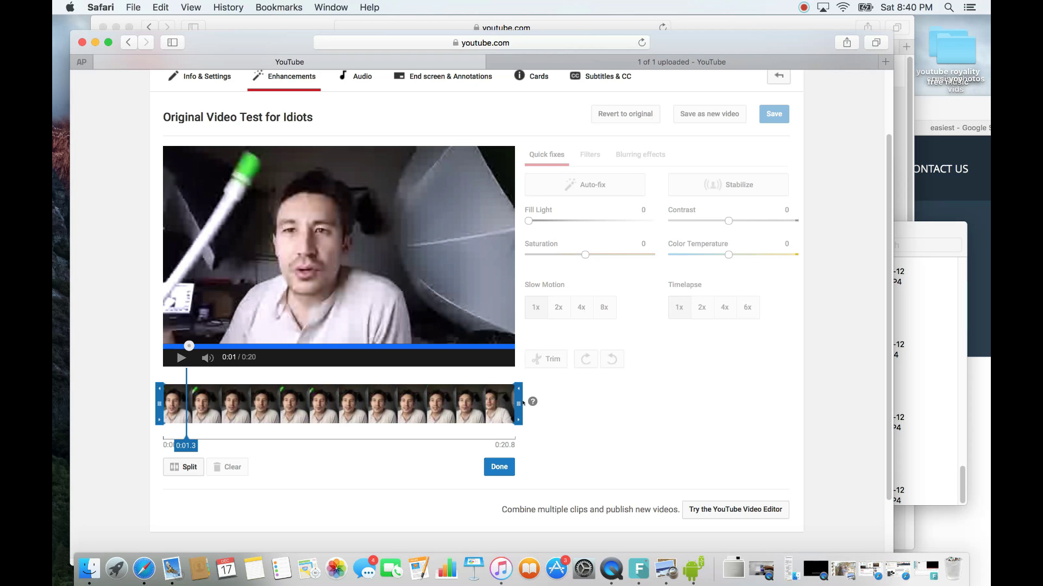
Trim the clip's end back to about 0:02.3, preview the kept part, and confirm
mouse_move(512, 400)
left_mouse_down()
mouse_move(213, 408)
mouse_move(184, 392)
mouse_move(238, 392)
mouse_move(212, 391)
mouse_move(218, 398)
left_mouse_up()
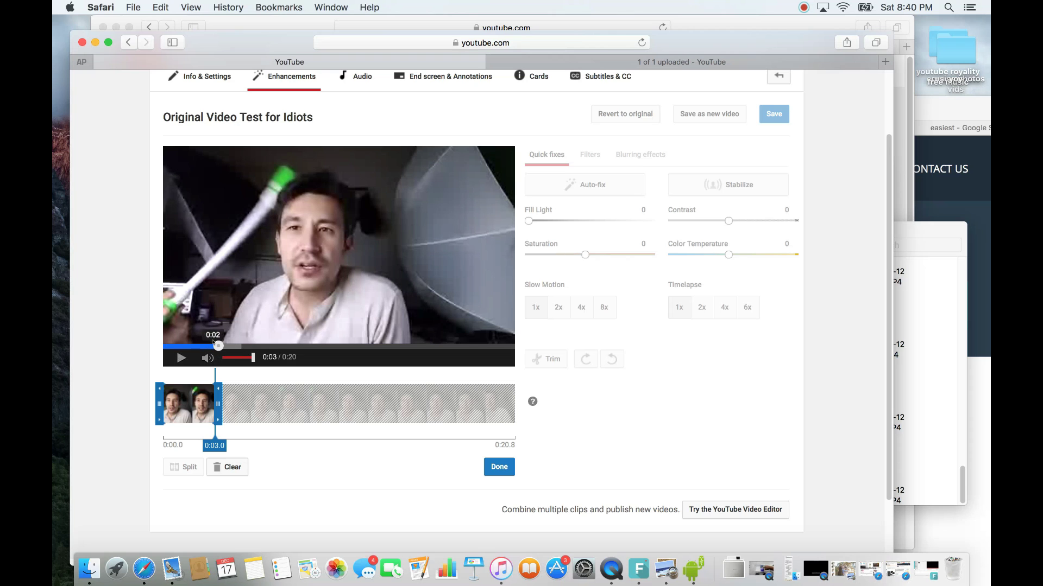
left_click_drag(214, 346, 192, 346)
left_click(181, 358)
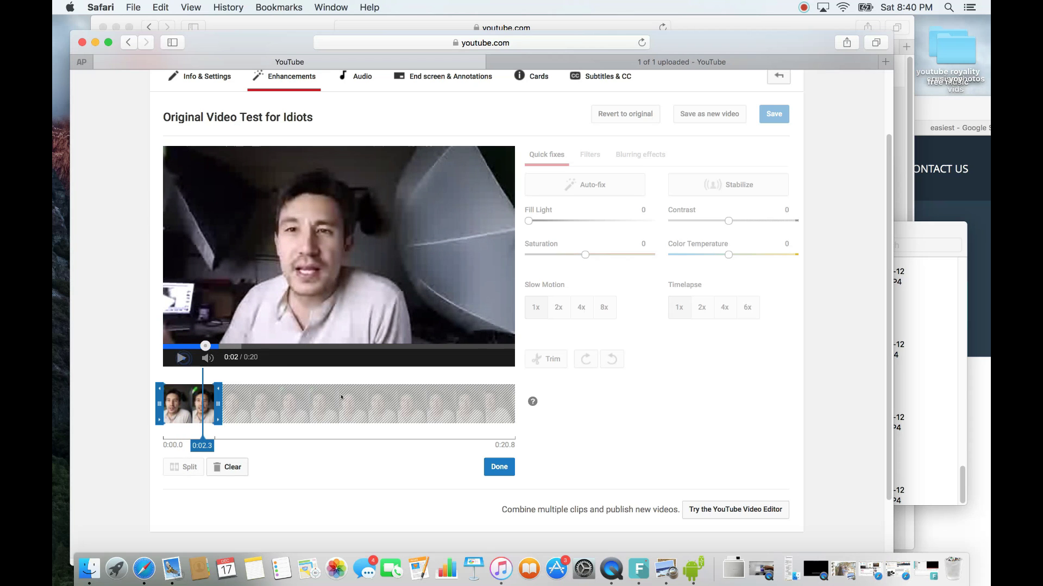
left_click(497, 466)
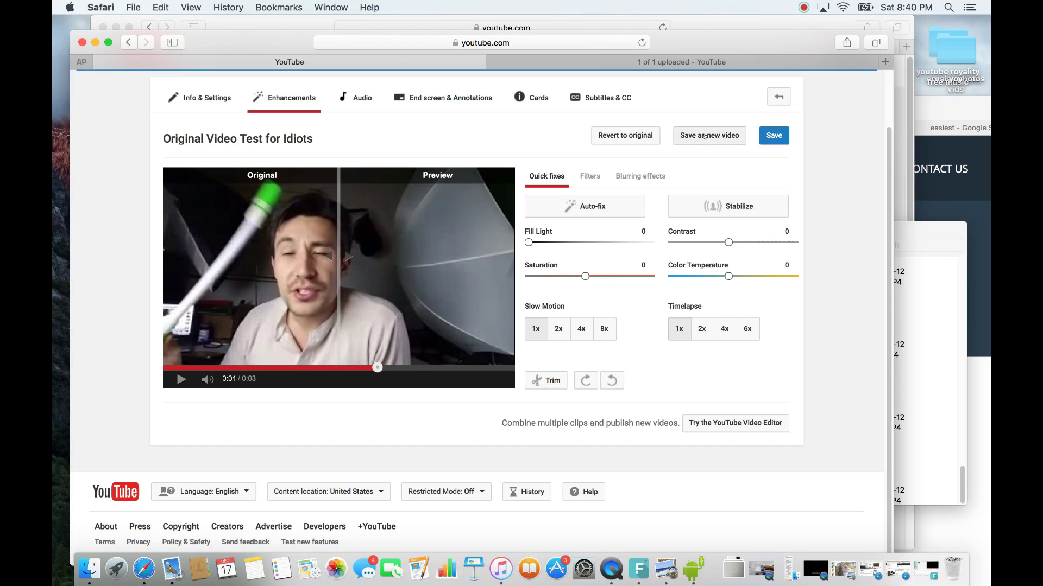
Decline overwriting the original and save the trimmed clip as a separate new video
left_click(776, 136)
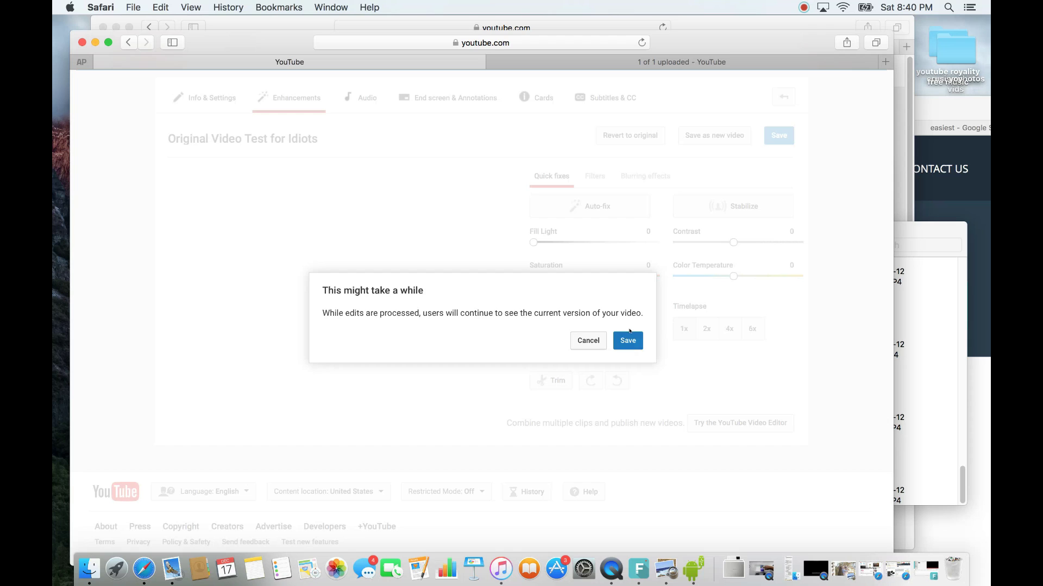
left_click_drag(335, 313, 595, 319)
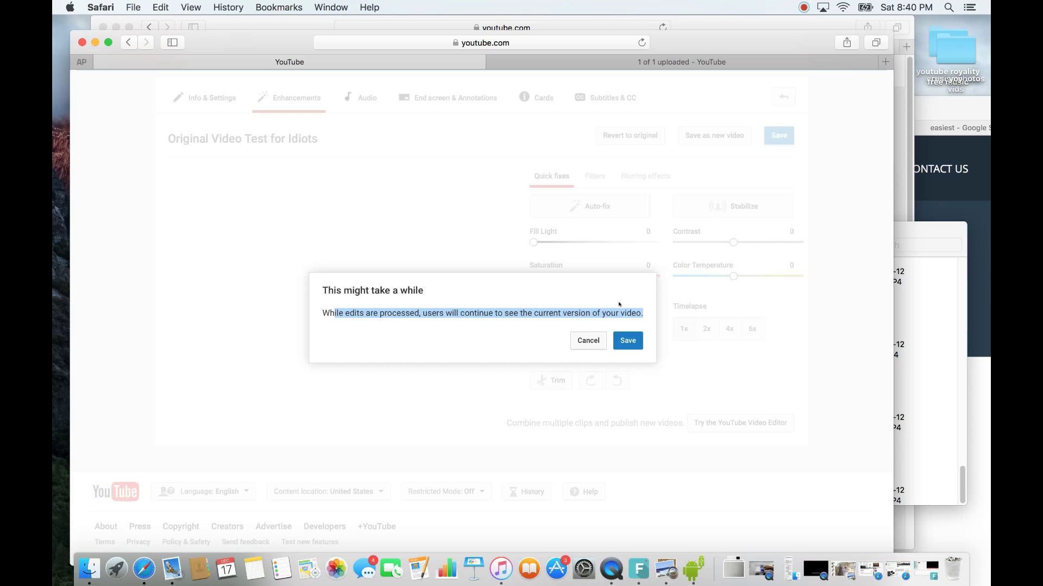
left_click(578, 343)
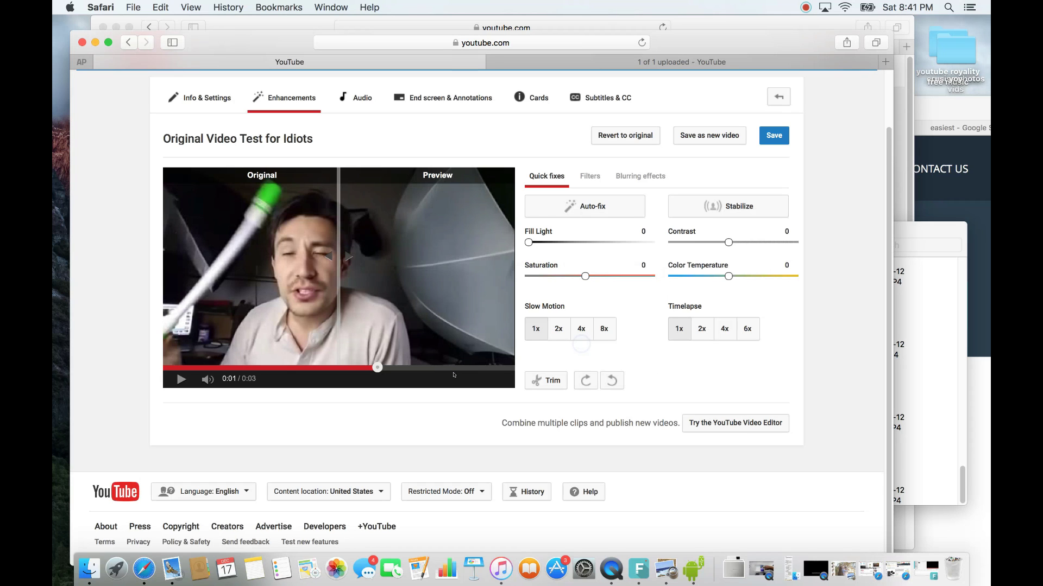
left_click(709, 135)
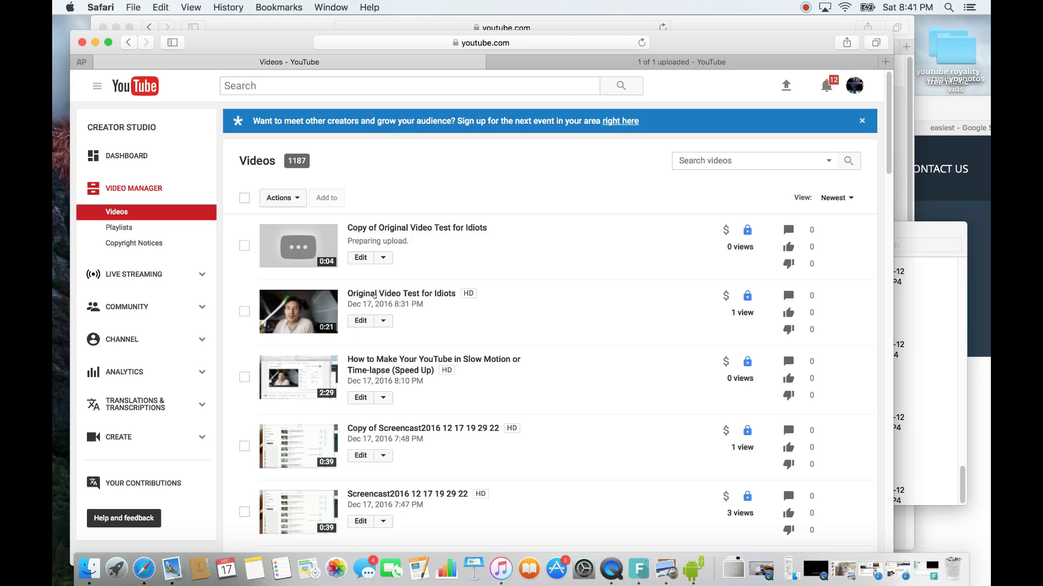
Reopen Original Video Test for Idiots on its Enhancements tab, preview back at 0:20
left_click(359, 320)
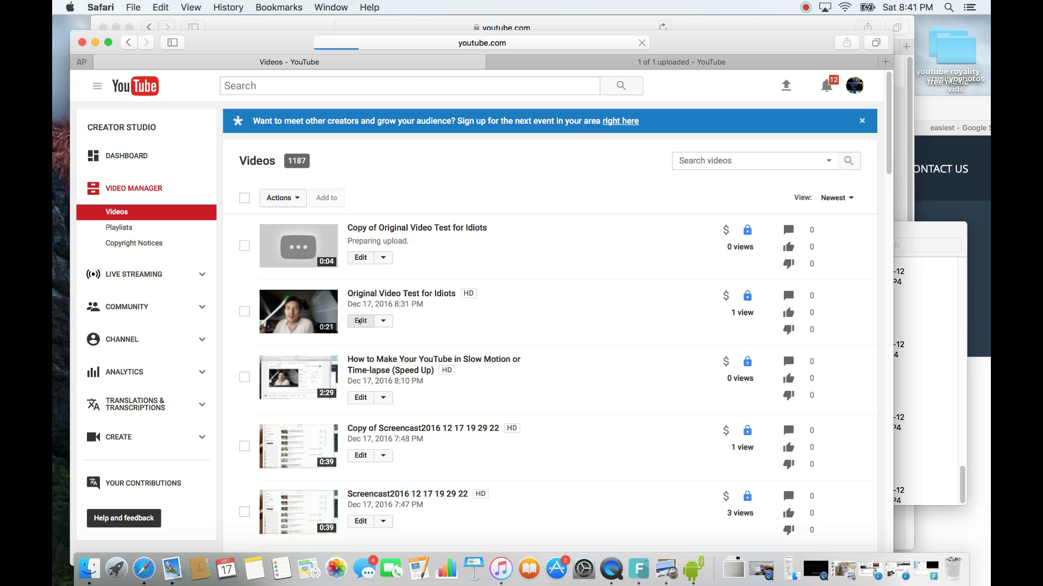
scroll(411, 348, "down", 2)
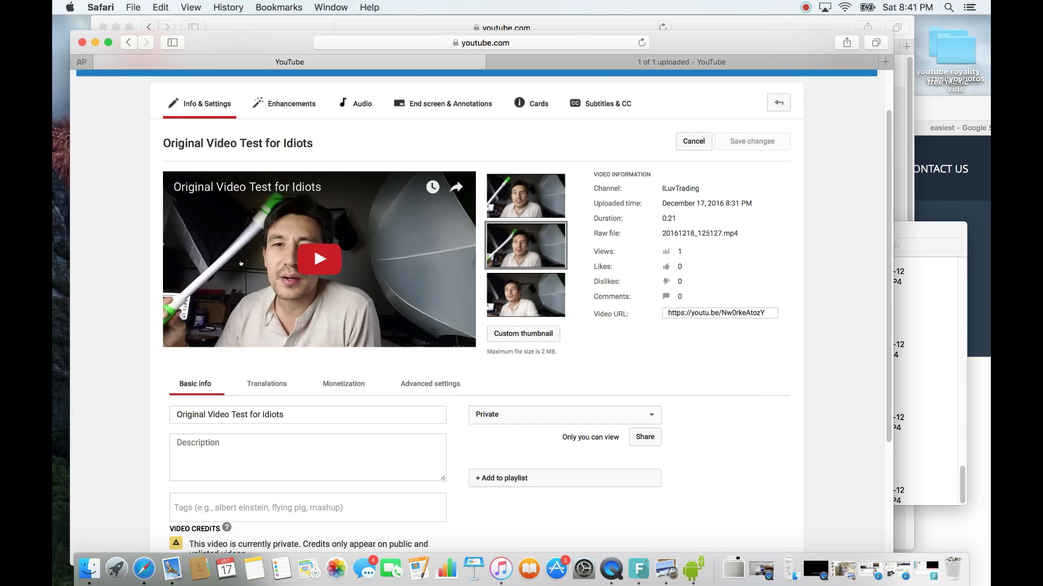
scroll(261, 318, "down", 2)
scroll(268, 325, "up", 2)
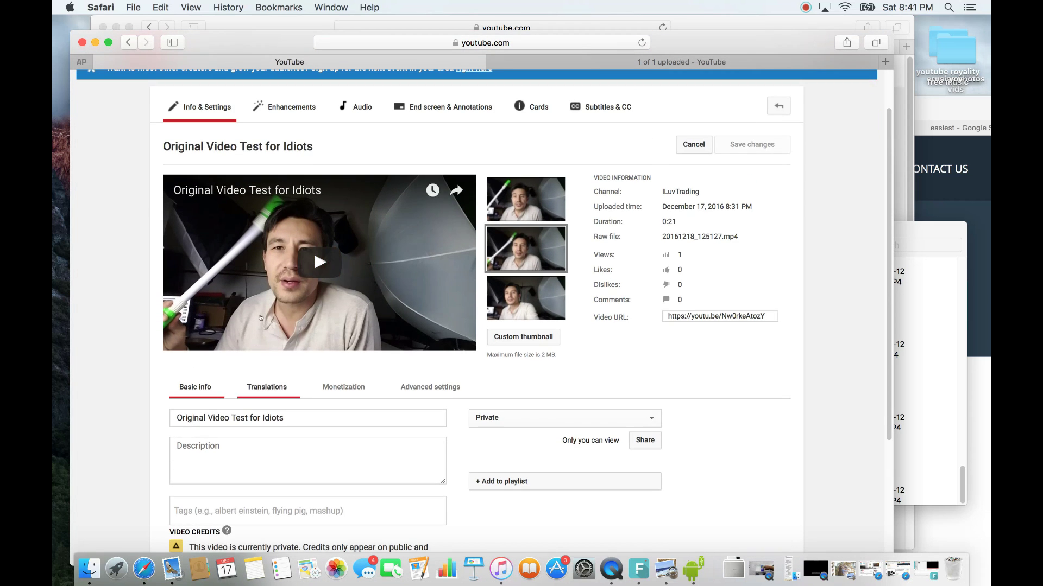
left_click(293, 105)
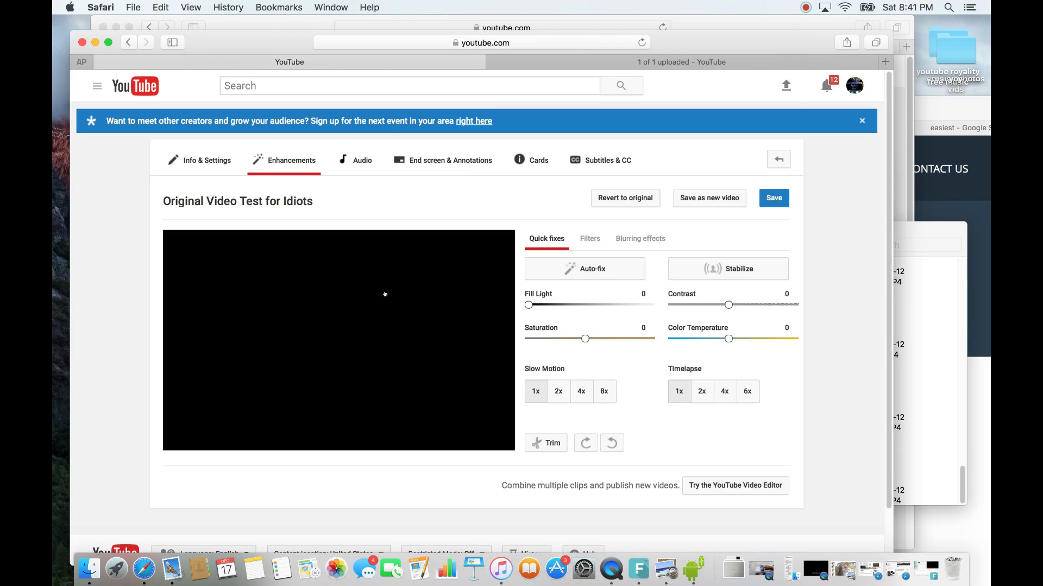
scroll(364, 370, "down", 2)
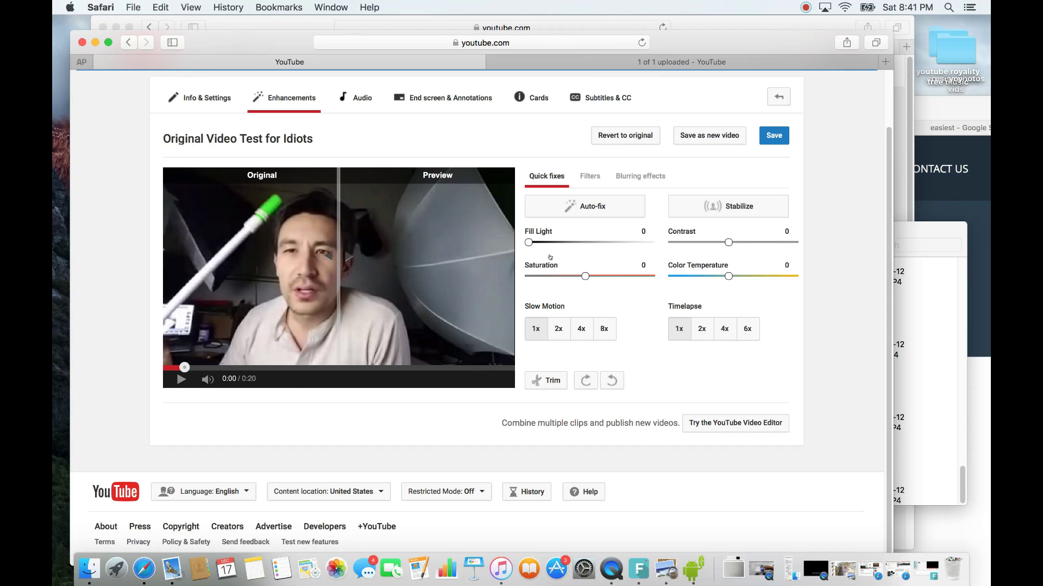
Trim the video to keep roughly 0:03 to 0:15 and confirm the 0:11 result
left_click(547, 380)
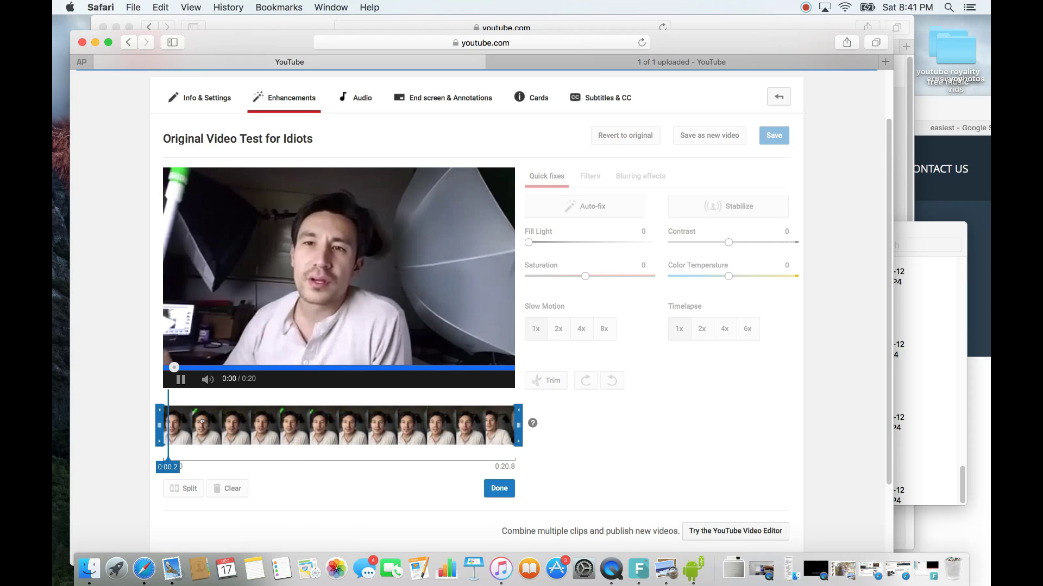
key("space")
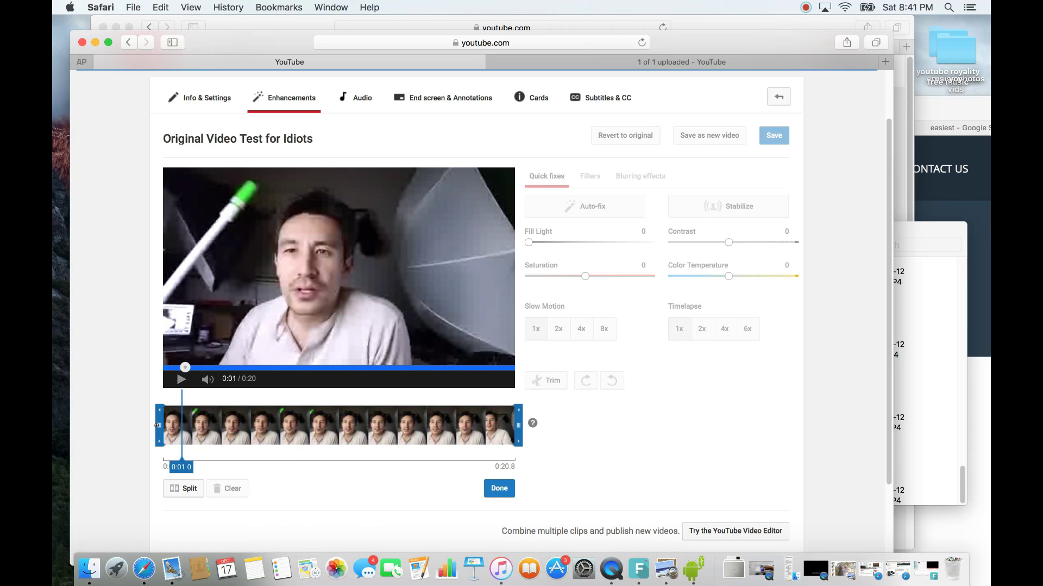
left_click_drag(164, 425, 213, 426)
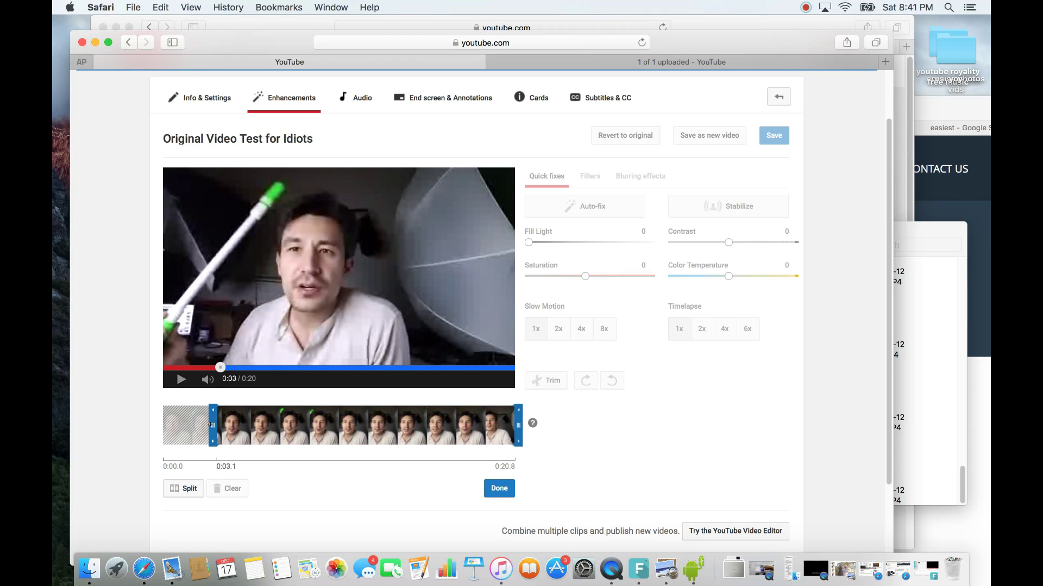
mouse_move(514, 416)
left_mouse_down()
mouse_move(270, 409)
mouse_move(417, 415)
left_mouse_up()
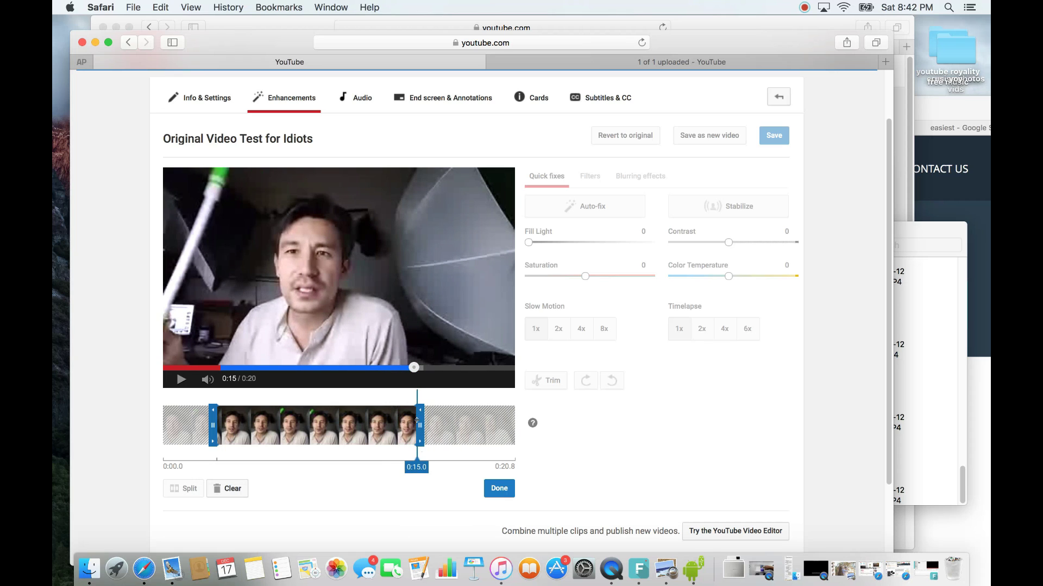
left_click(499, 488)
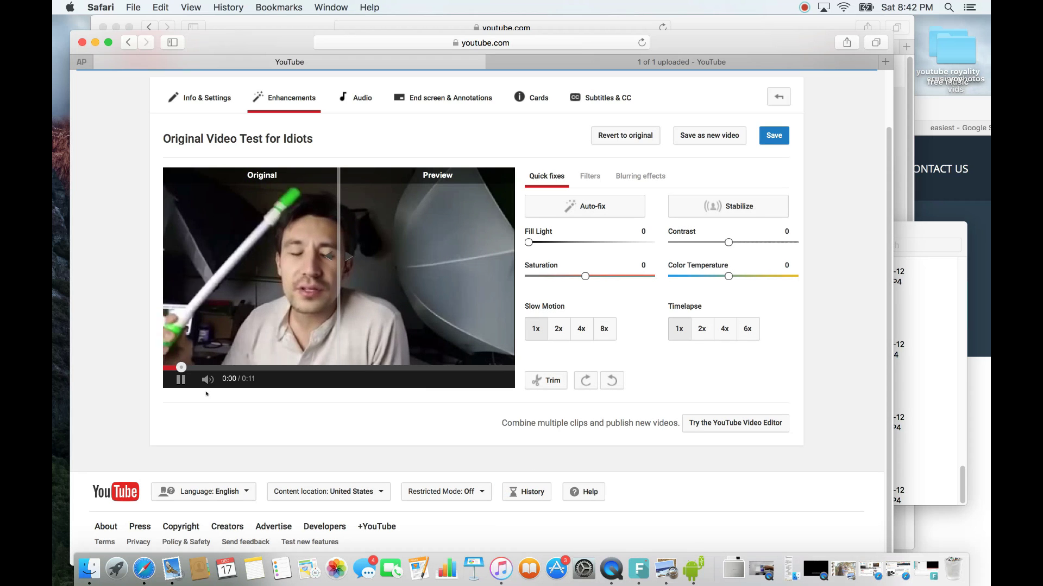
key("space")
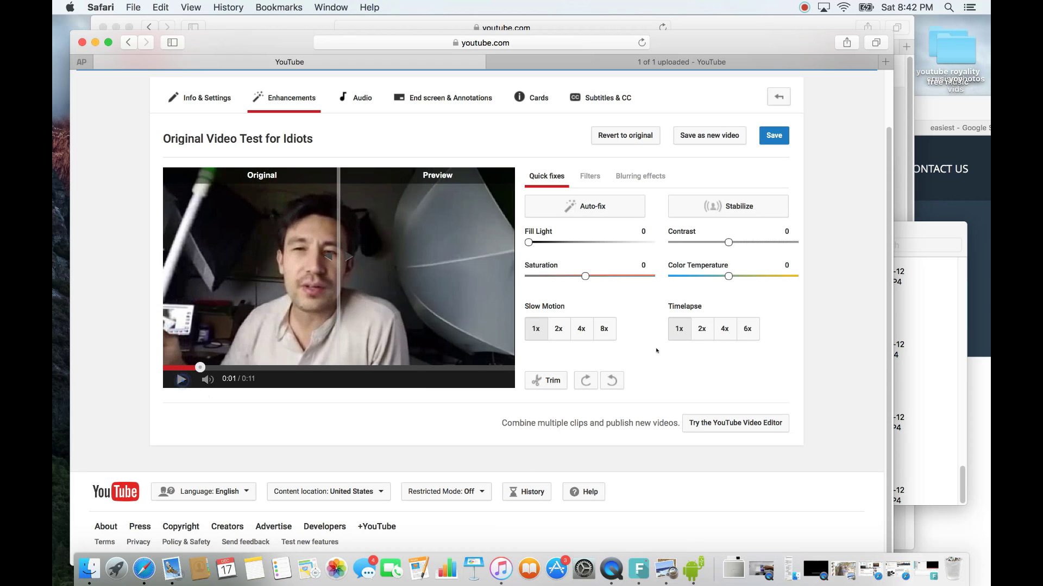
Apply Timelapse 2x to the trimmed clip and save it as a new video, not overwriting
left_click(701, 328)
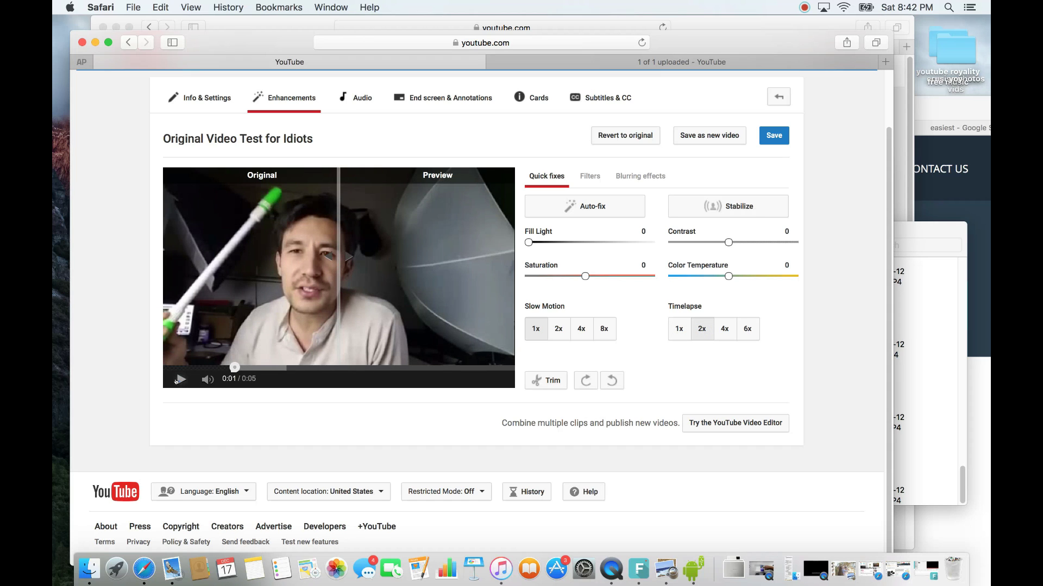
left_click(179, 380)
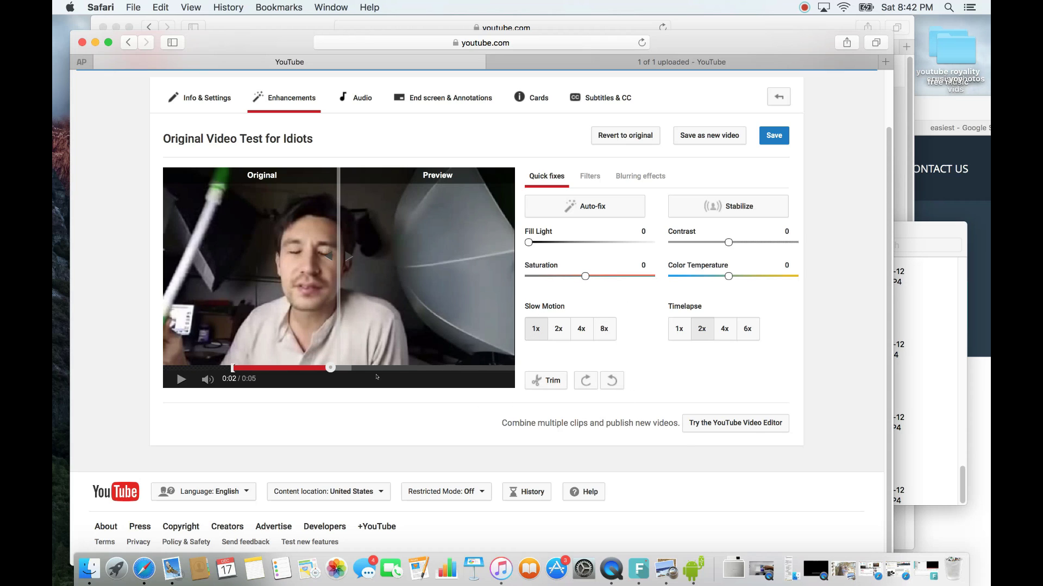
left_click(774, 136)
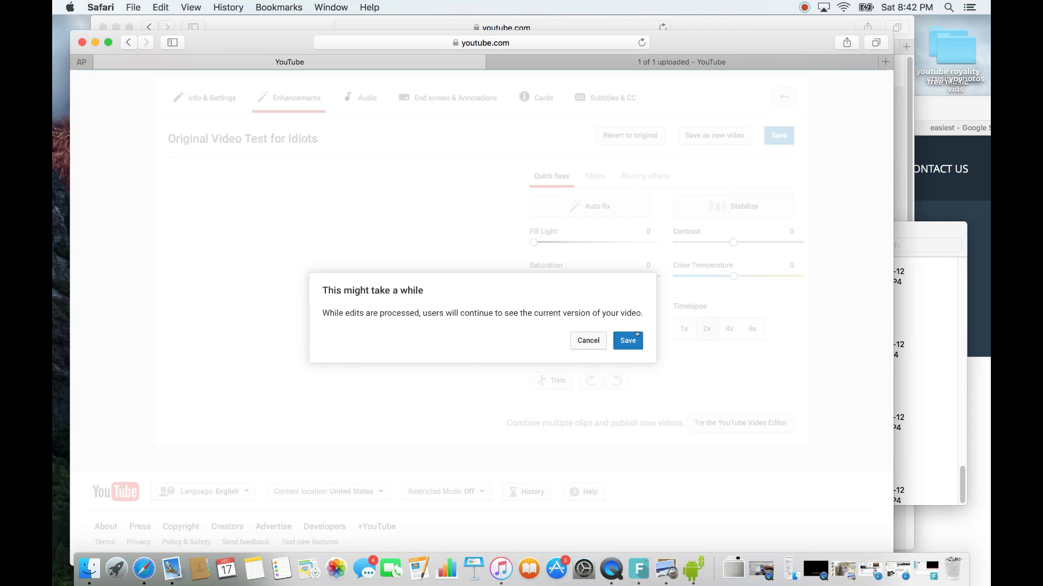
left_click(576, 342)
left_click(697, 131)
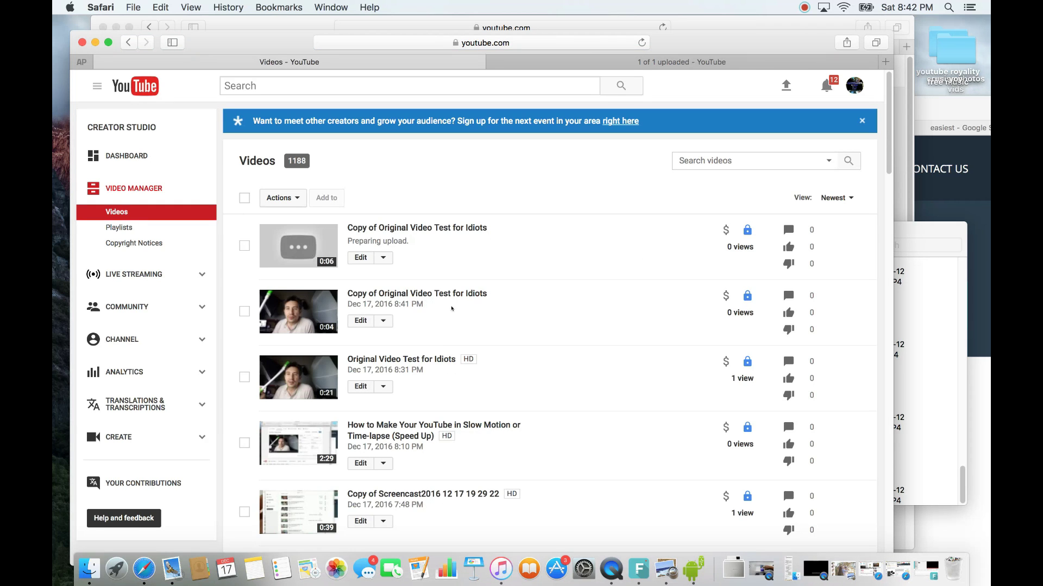
Open Original Video Test for Idiots on the Enhancements tab and play its full 0:20 preview
scroll(455, 275, "down", 2)
left_click(360, 334)
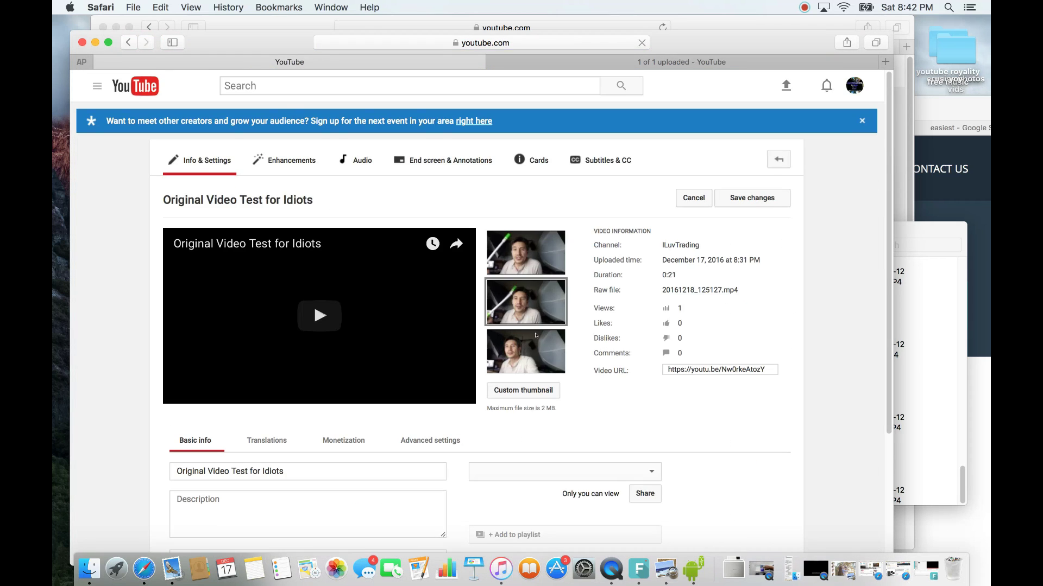
scroll(536, 336, "down", 3)
scroll(424, 157, "up", 3)
left_click(288, 155)
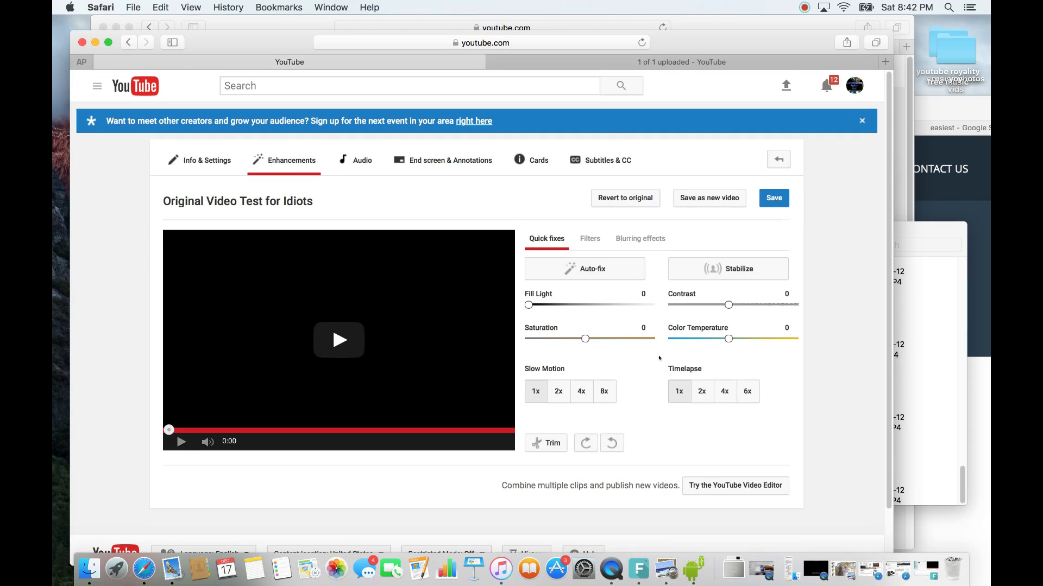
scroll(659, 358, "down", 2)
left_click(180, 378)
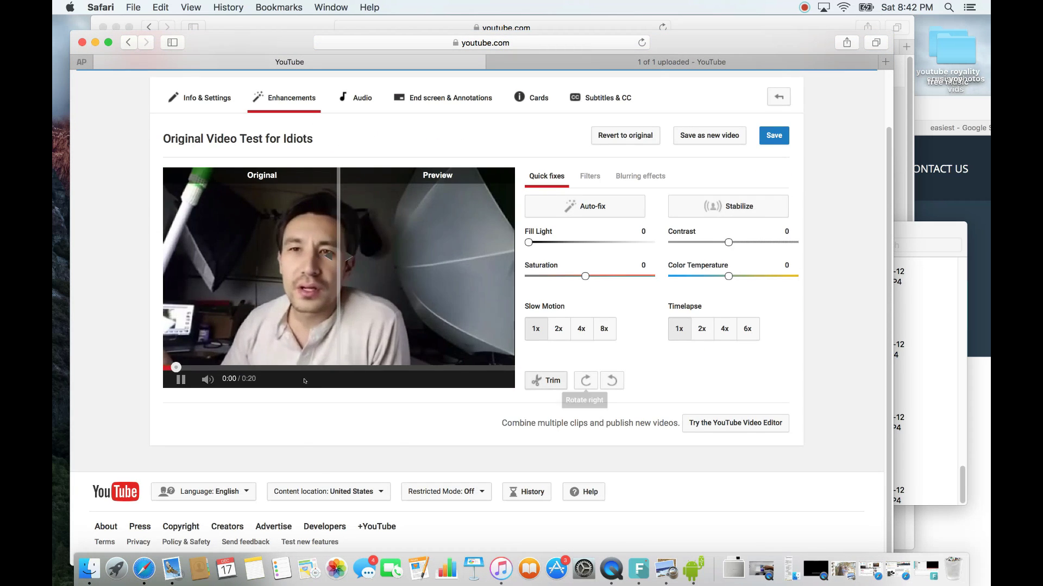
Move the trim start to about 0:15.1, keeping the final 5 seconds, and confirm
left_click(549, 381)
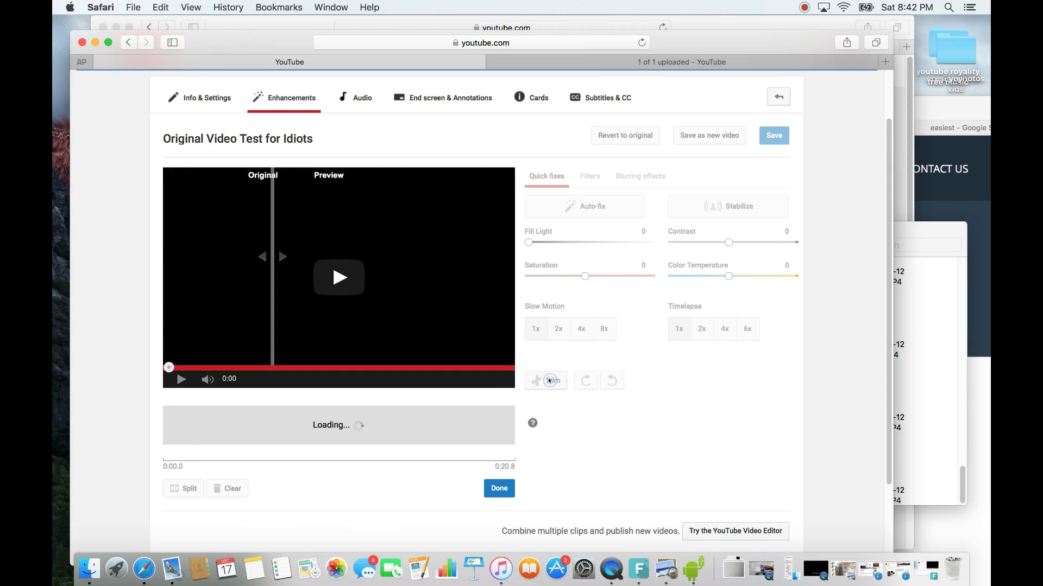
scroll(339, 326, "down", 1)
left_click(181, 328)
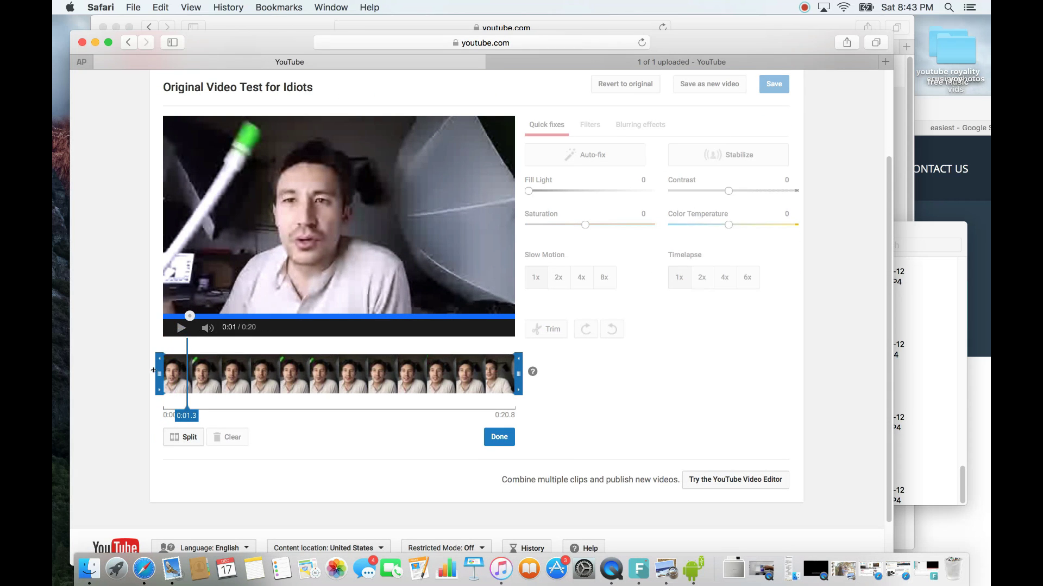
left_click_drag(154, 370, 409, 381)
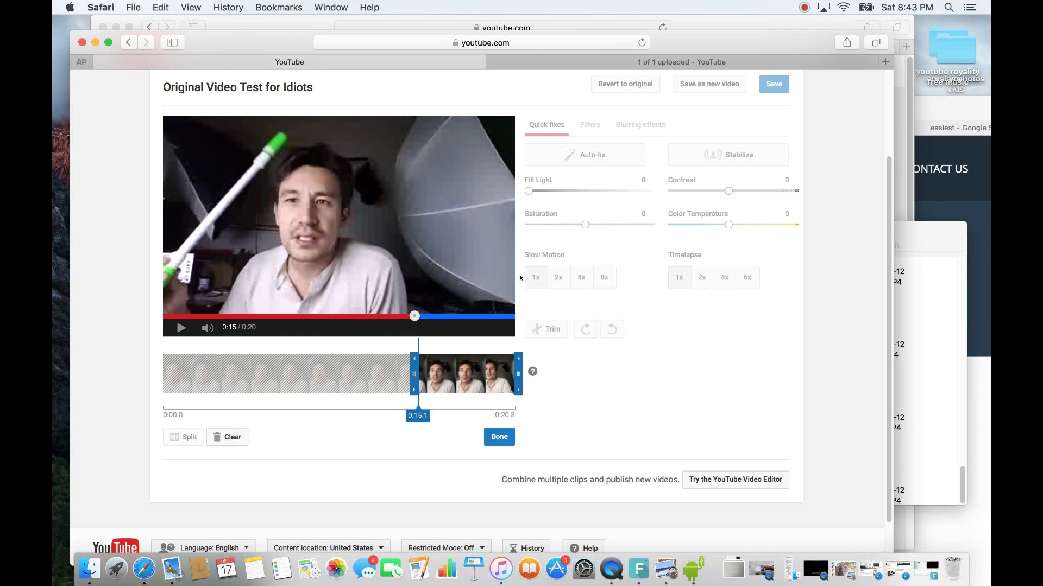
left_click(499, 438)
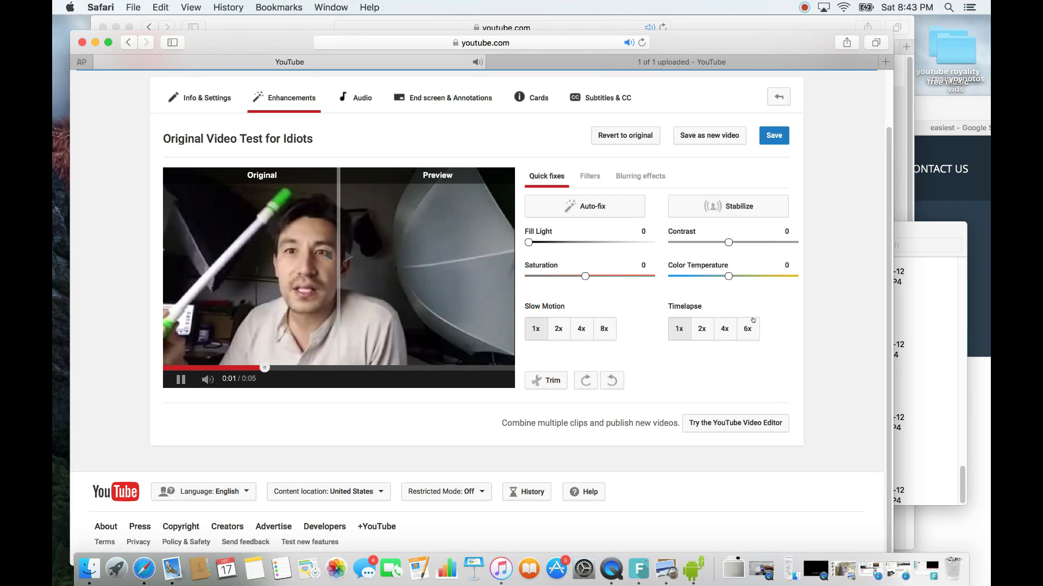
Pause the preview and save the trimmed ending as a new video without overwriting the original
left_click(174, 335)
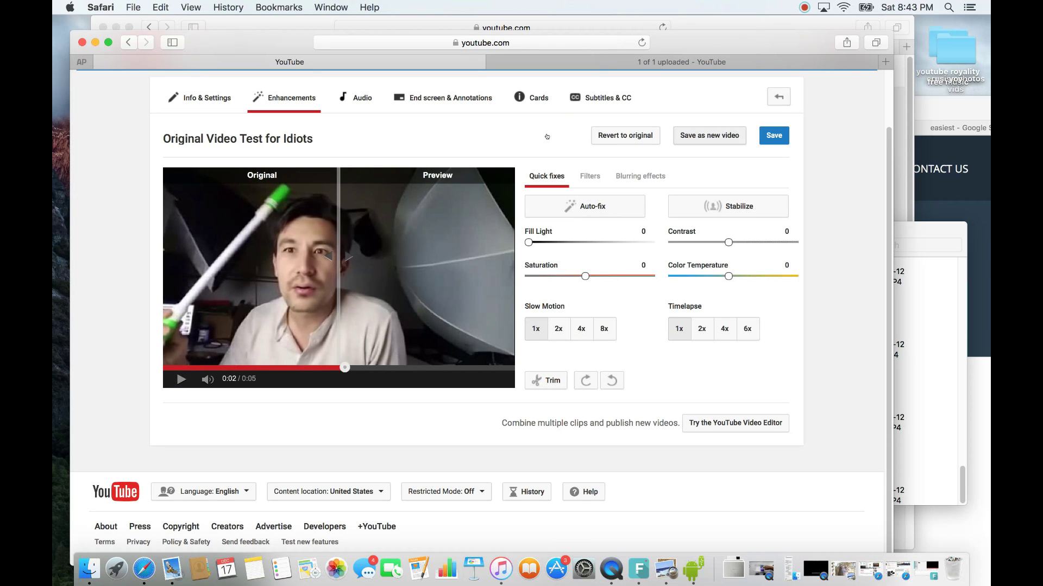
left_click(771, 133)
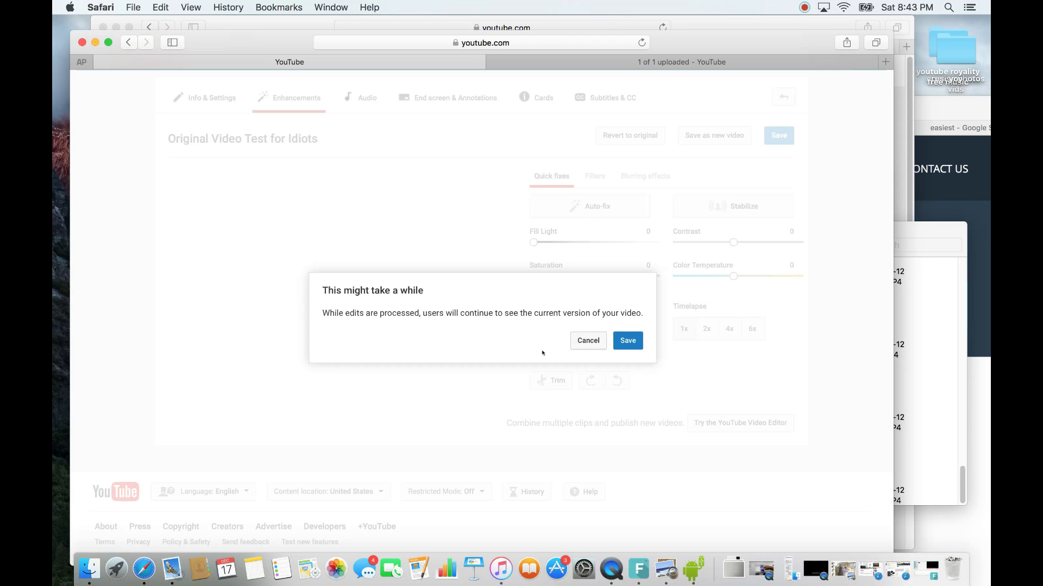
left_click(582, 342)
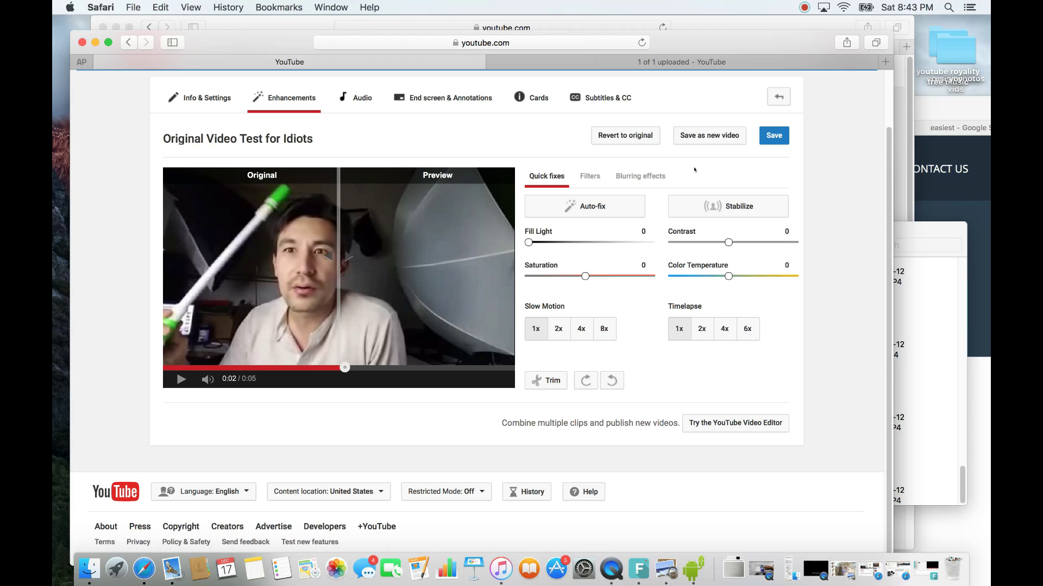
left_click(698, 329)
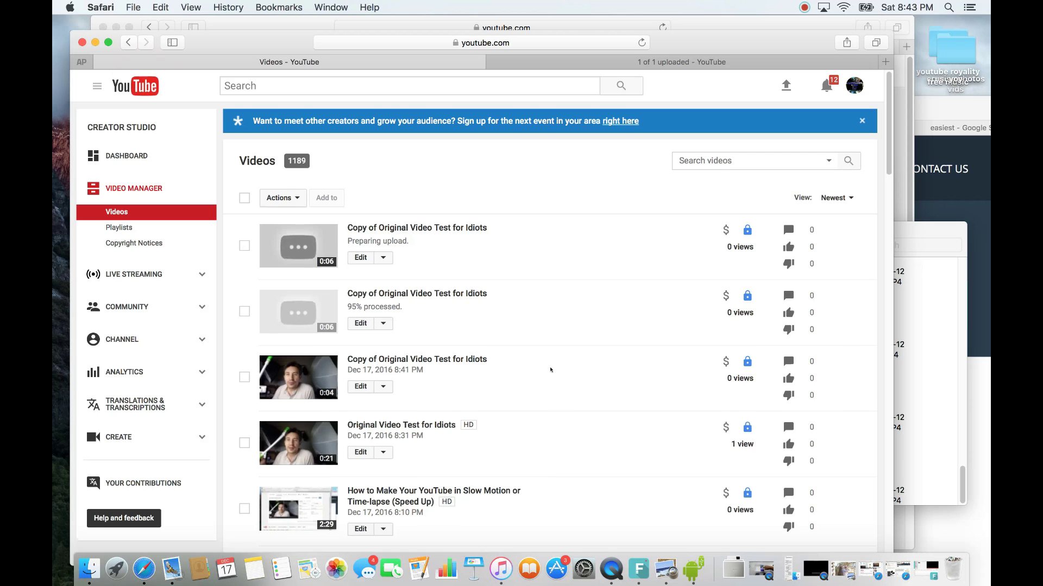
Check the Video Manager list, then open the Audio Library's free music tracks
scroll(550, 370, "down", 2)
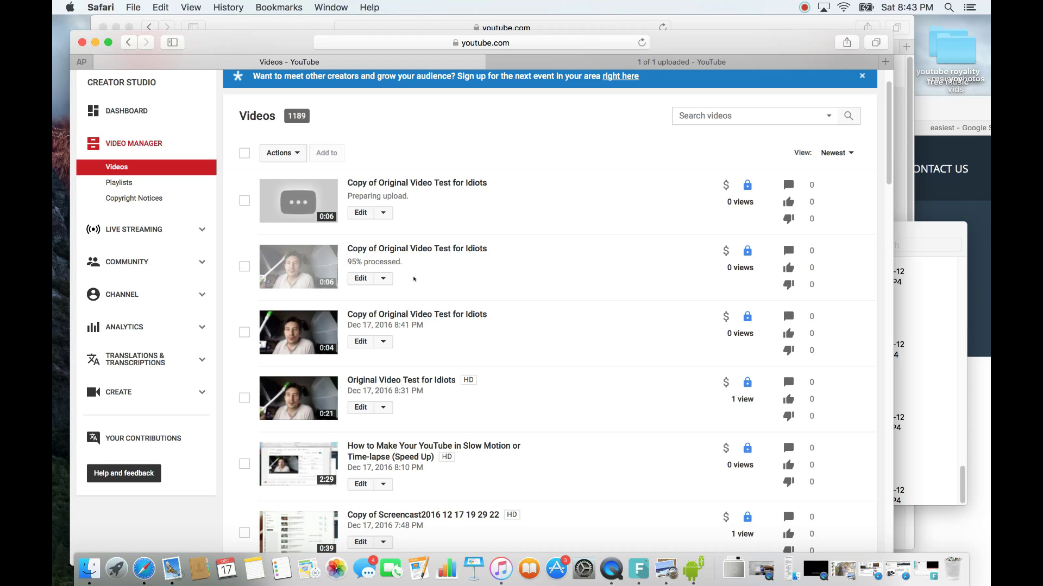
scroll(411, 231, "up", 1)
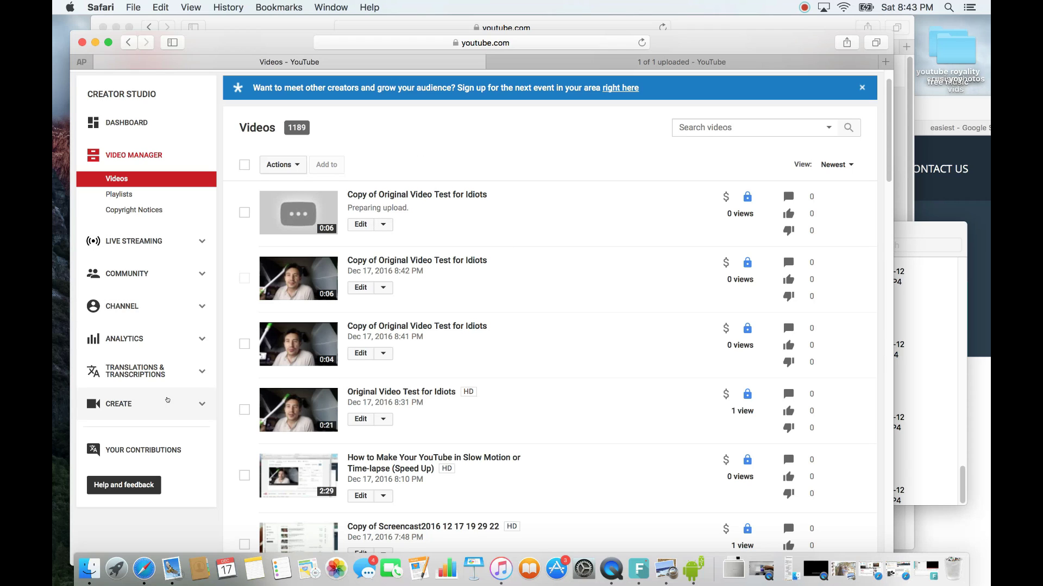
left_click(201, 405)
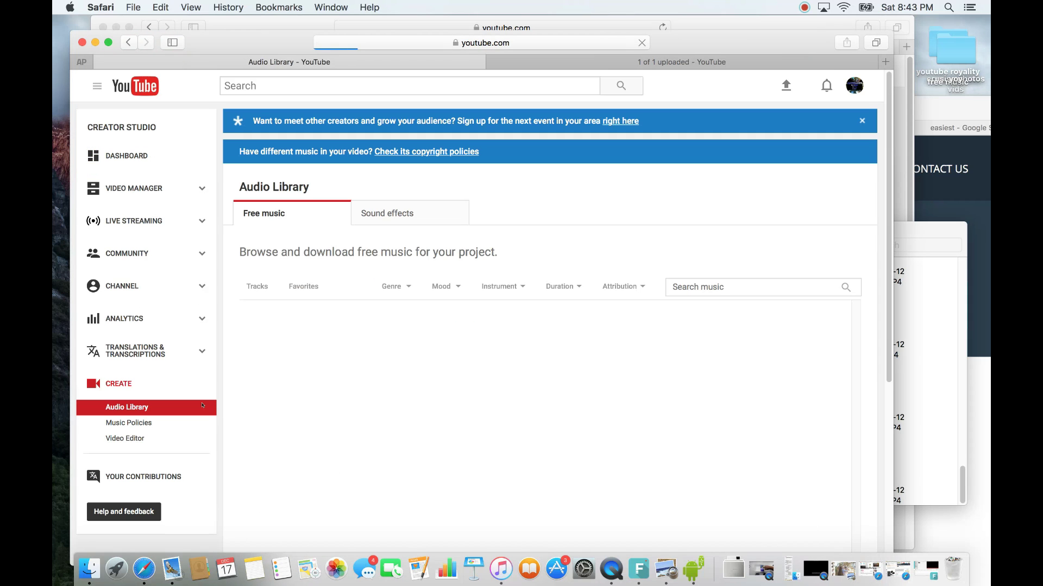
In the Video Editor, delete the How to Watch, Test Video and remaining clips from the timeline
left_click(143, 438)
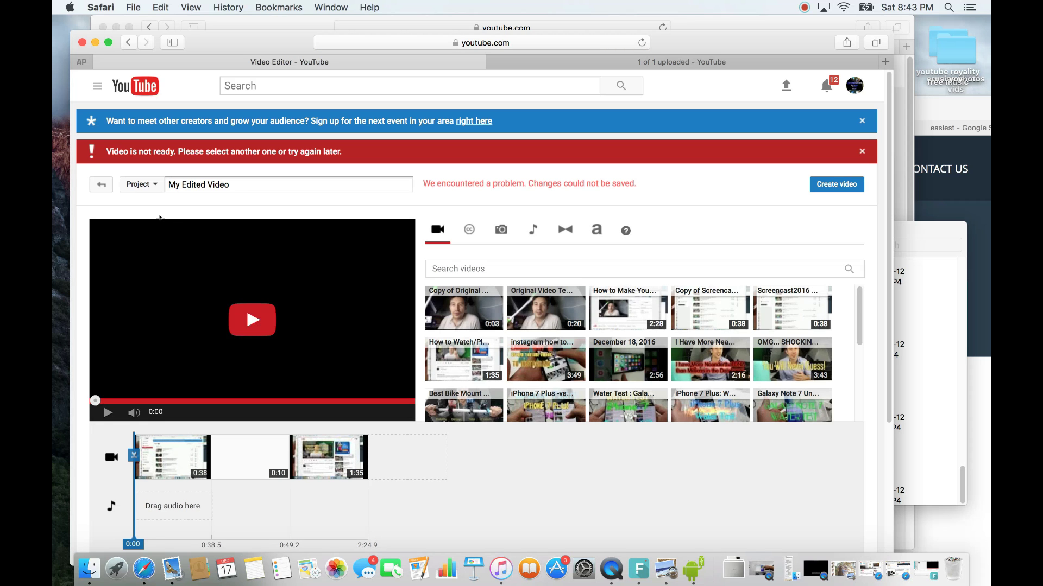
scroll(351, 269, "down", 2)
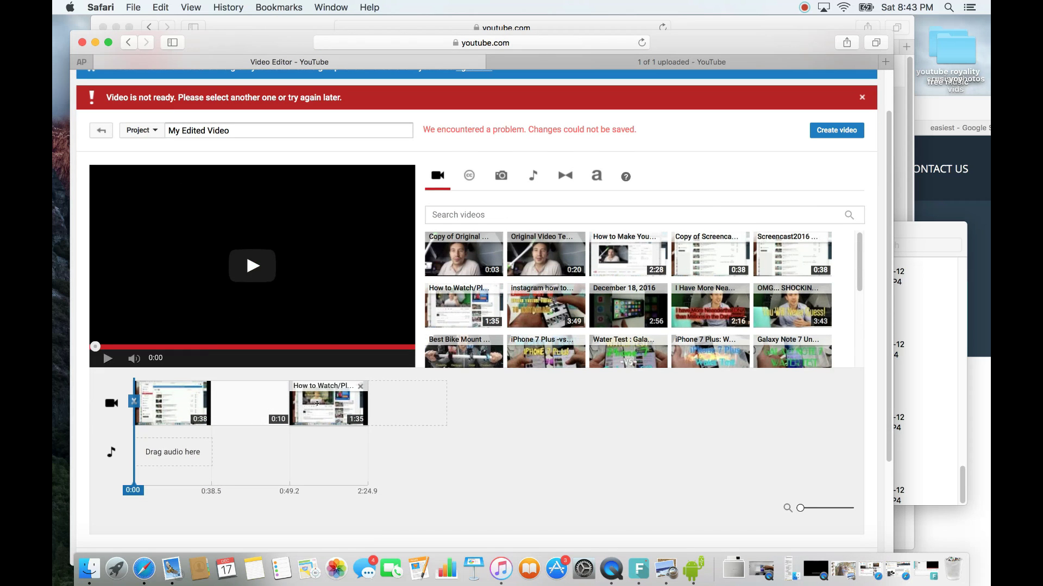
left_click(355, 389)
left_click(359, 386)
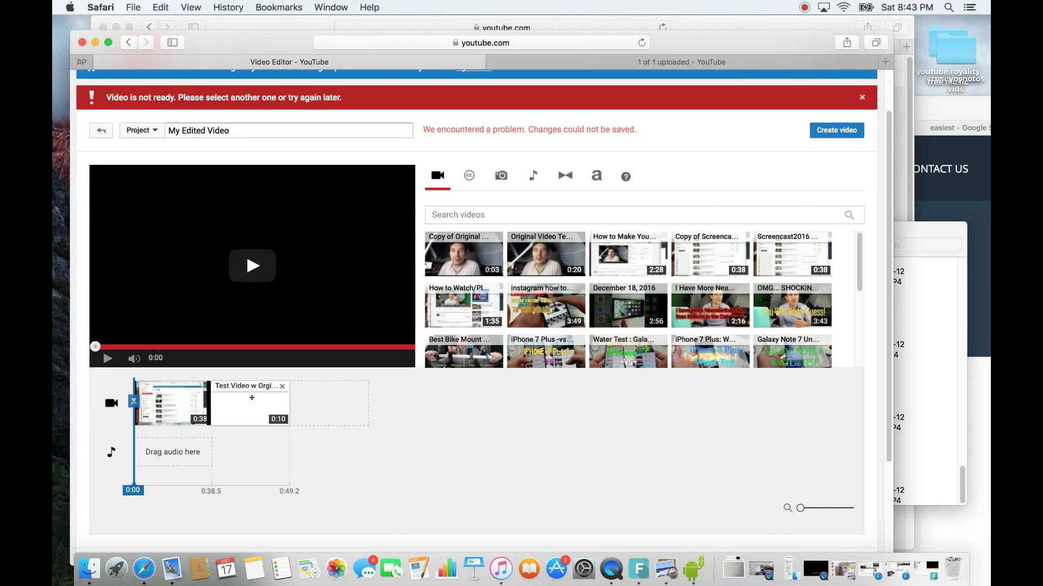
left_click(281, 386)
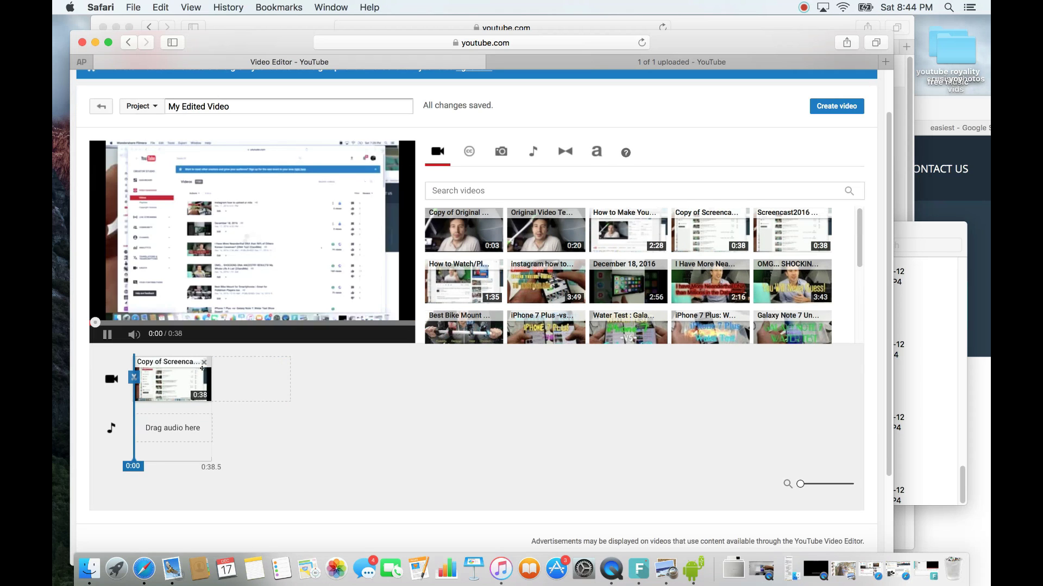
left_click(204, 362)
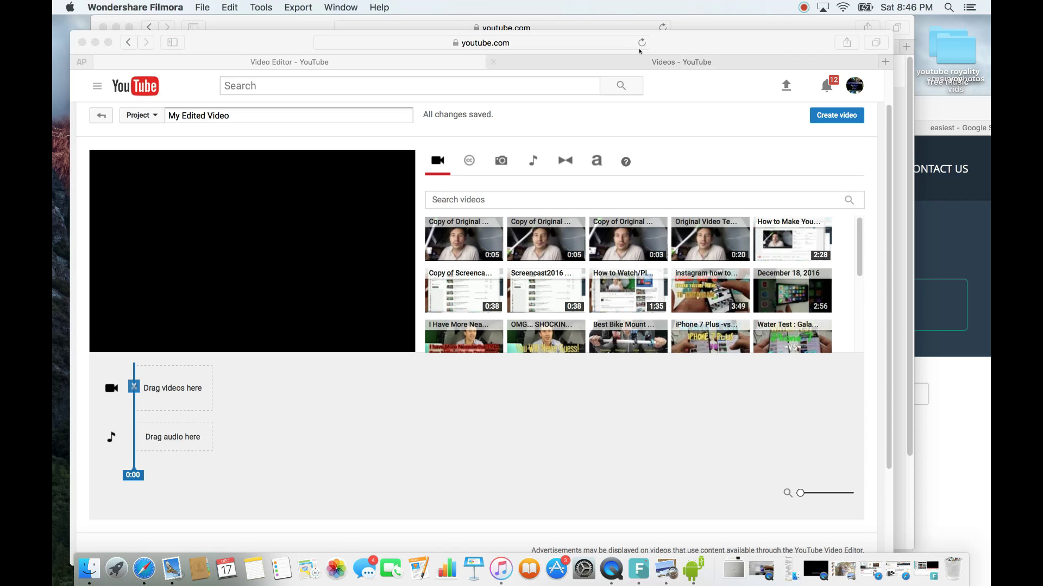
left_click(639, 47)
Reload the editor and place the 0:03 original-video copy first on the video track
left_click(641, 44)
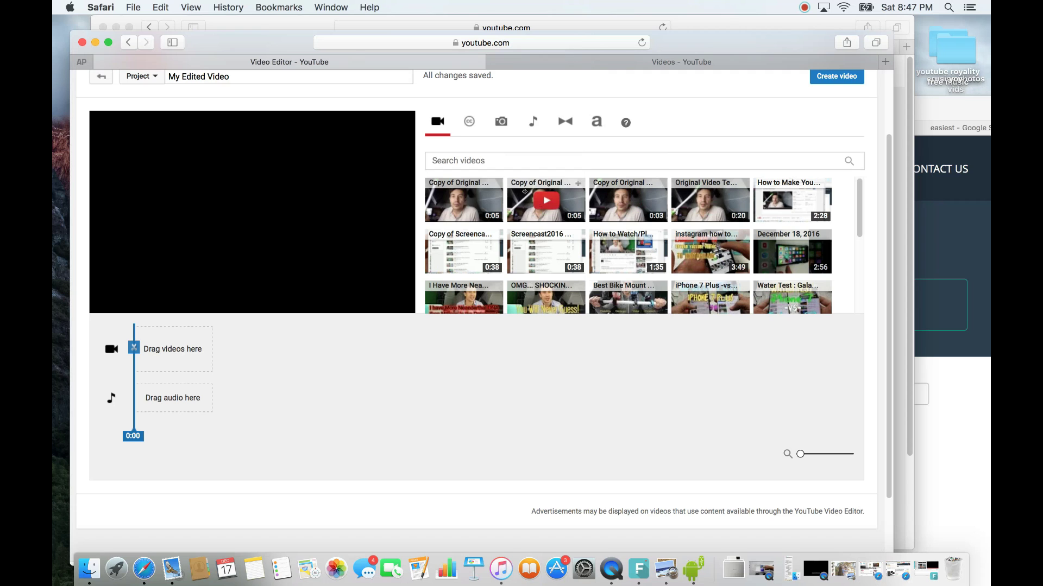
scroll(381, 419, "up", 2)
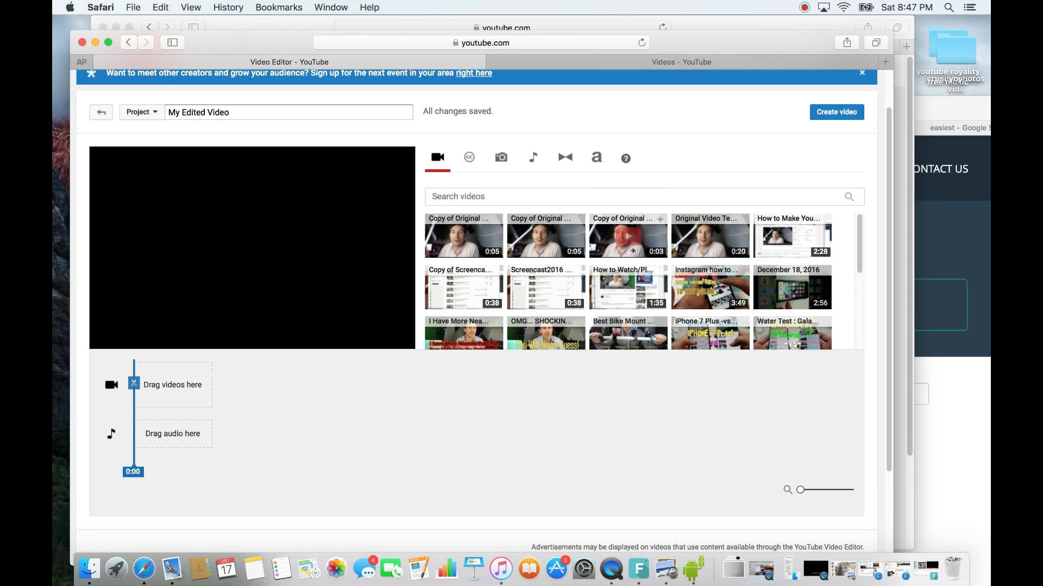
left_click_drag(604, 245, 169, 384)
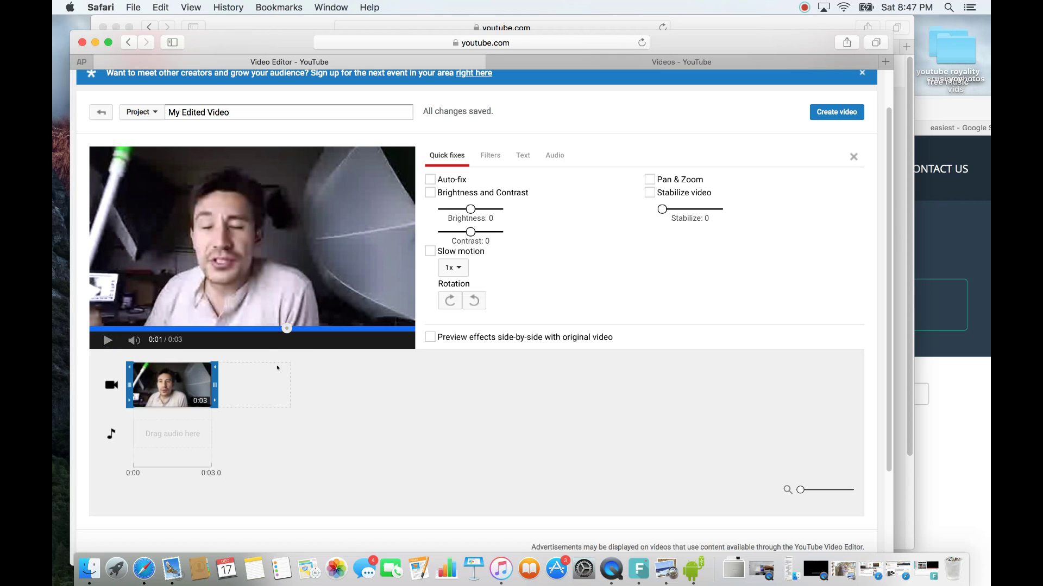
left_click(254, 380)
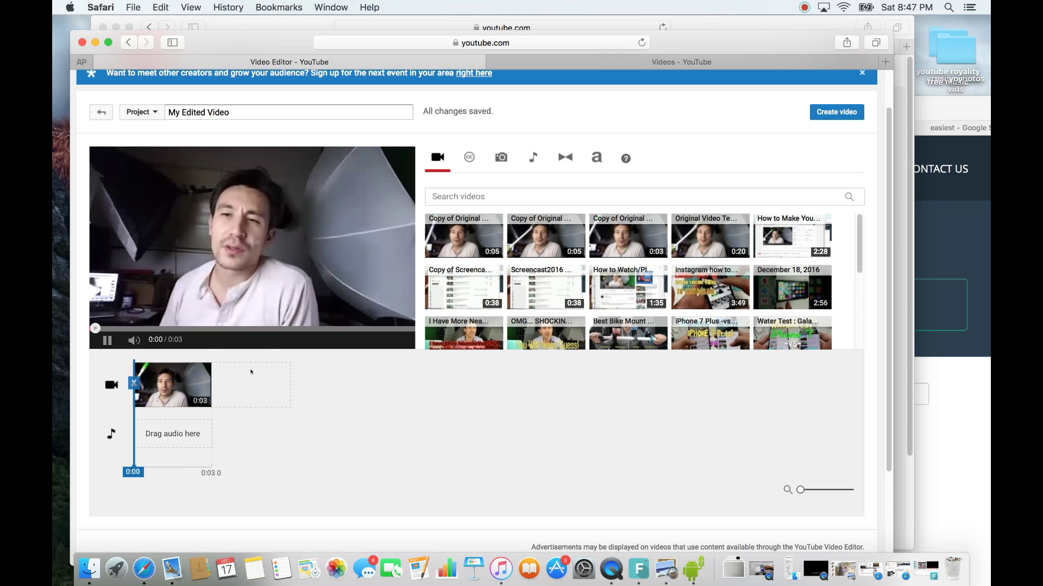
Append two 0:05 copies after it, previewing along the way, for a 0:14.6 timeline
left_click_drag(546, 246, 249, 376)
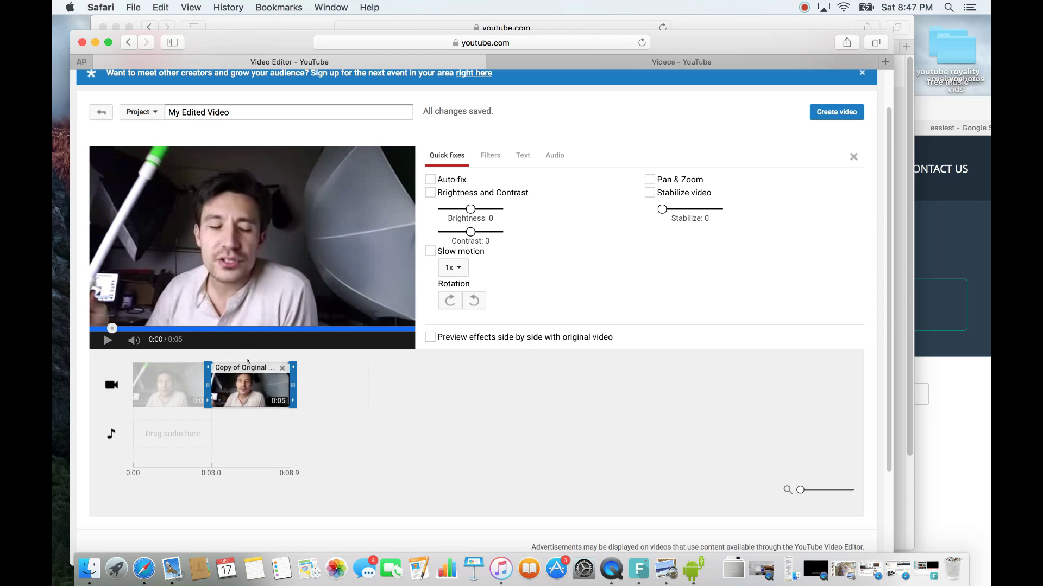
left_click(107, 340)
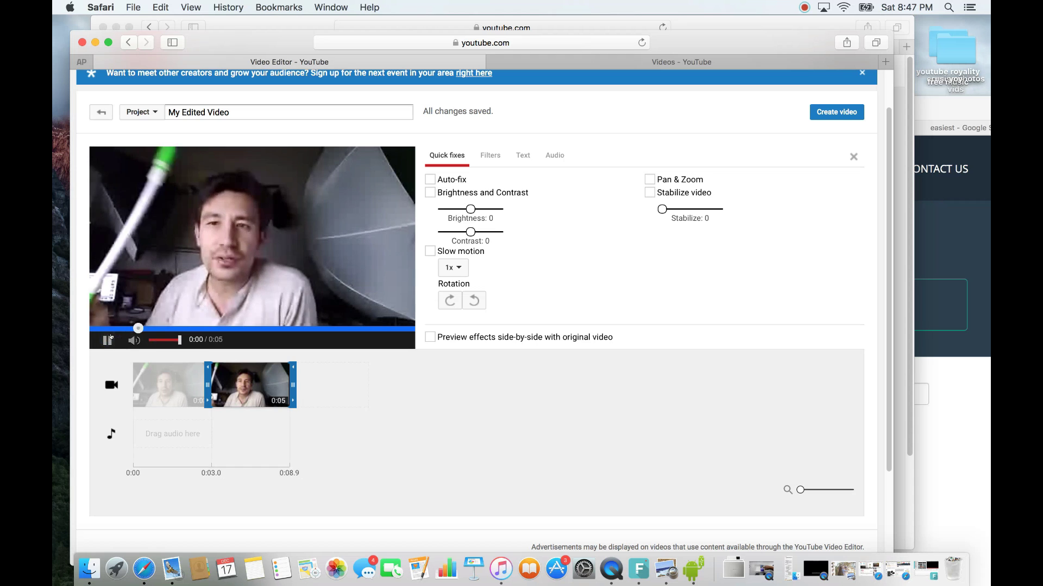
left_click(108, 340)
left_click(331, 382)
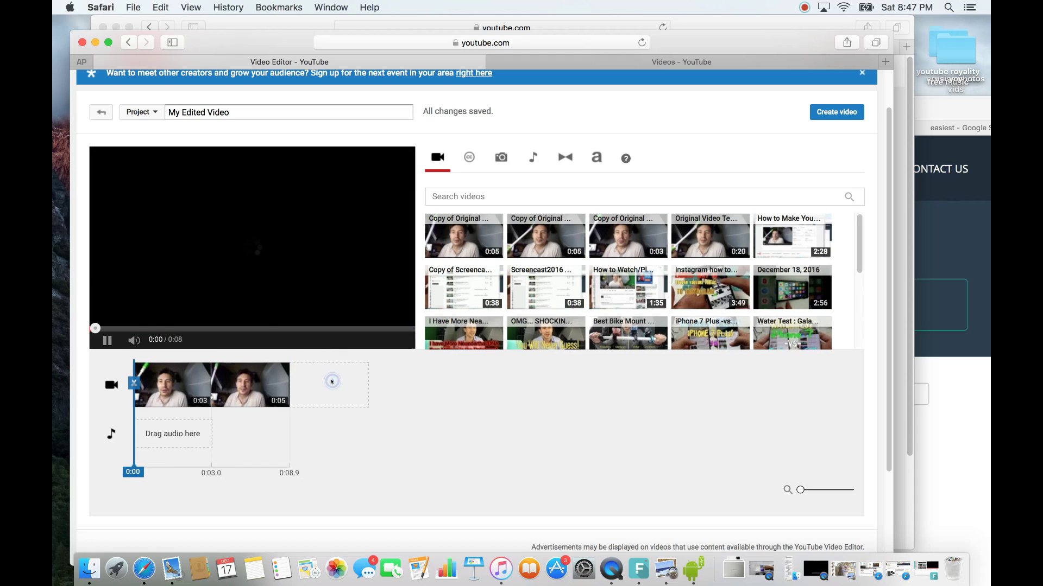
left_click_drag(432, 245, 334, 380)
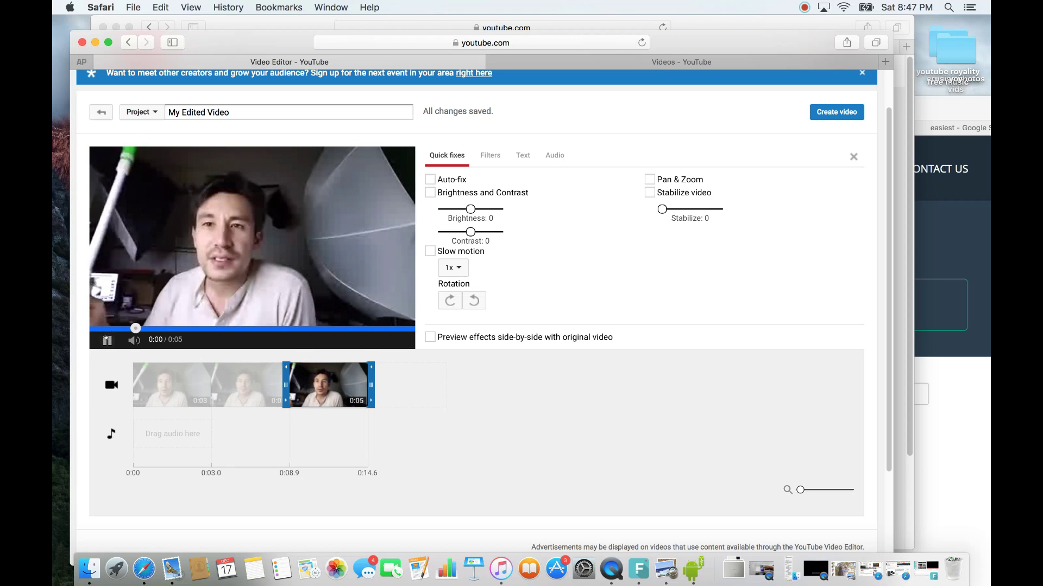
left_click(180, 387)
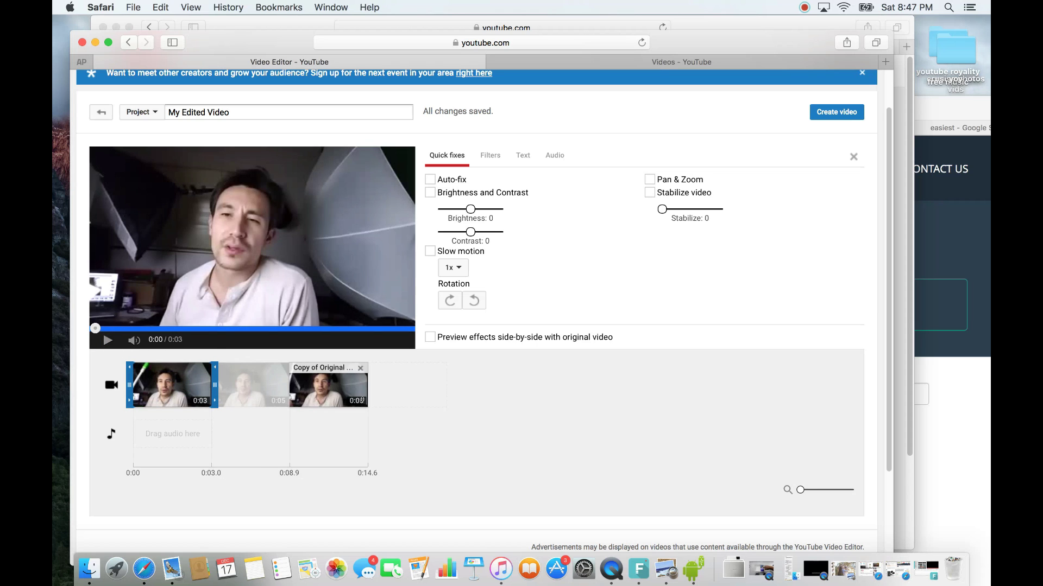
scroll(630, 408, "up", 2)
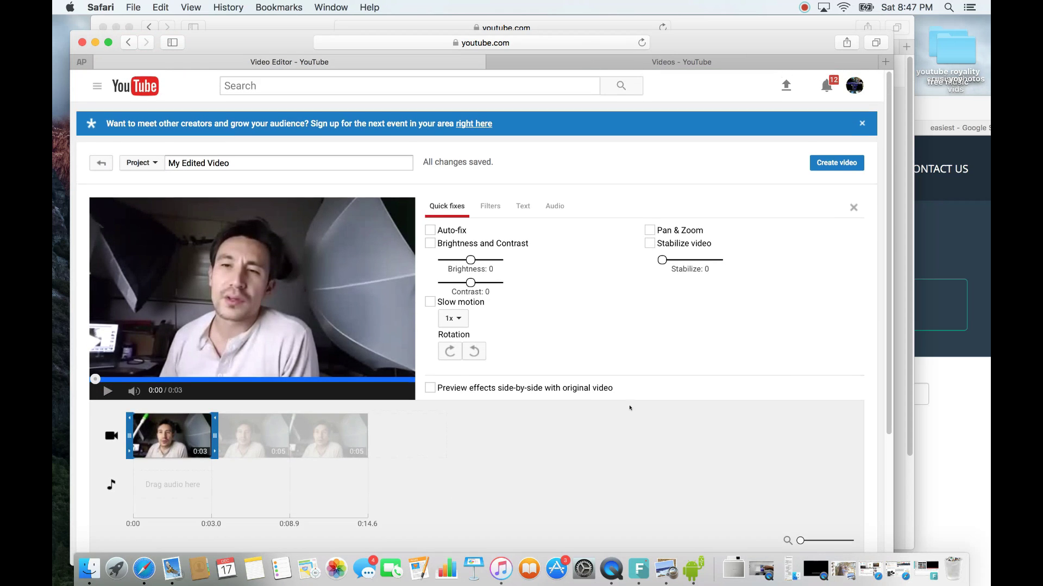
scroll(629, 407, "up", 1)
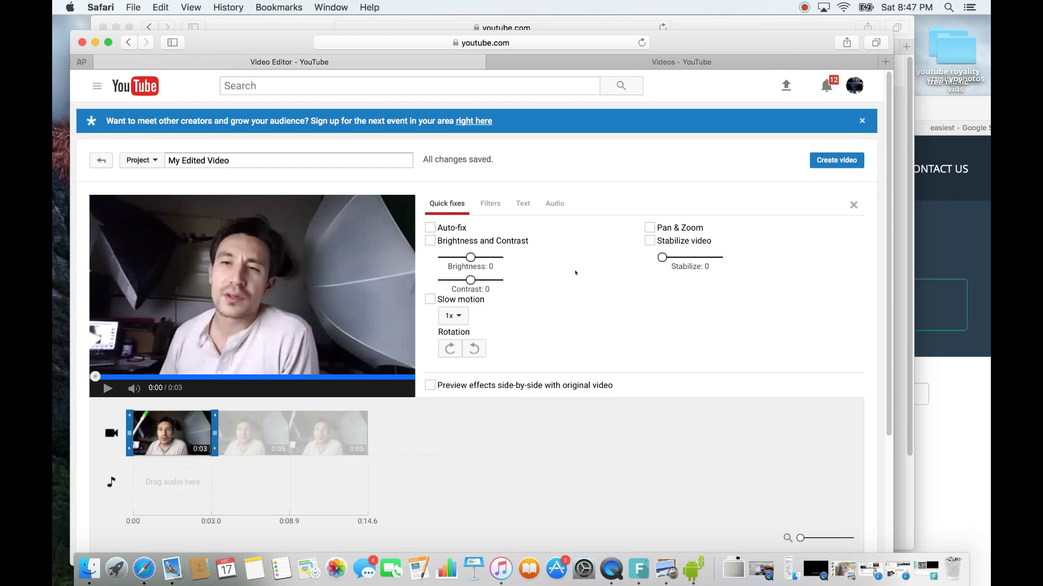
Create the video from the three-clip project and open 'My Edited Video' from the Videos list
left_click(830, 158)
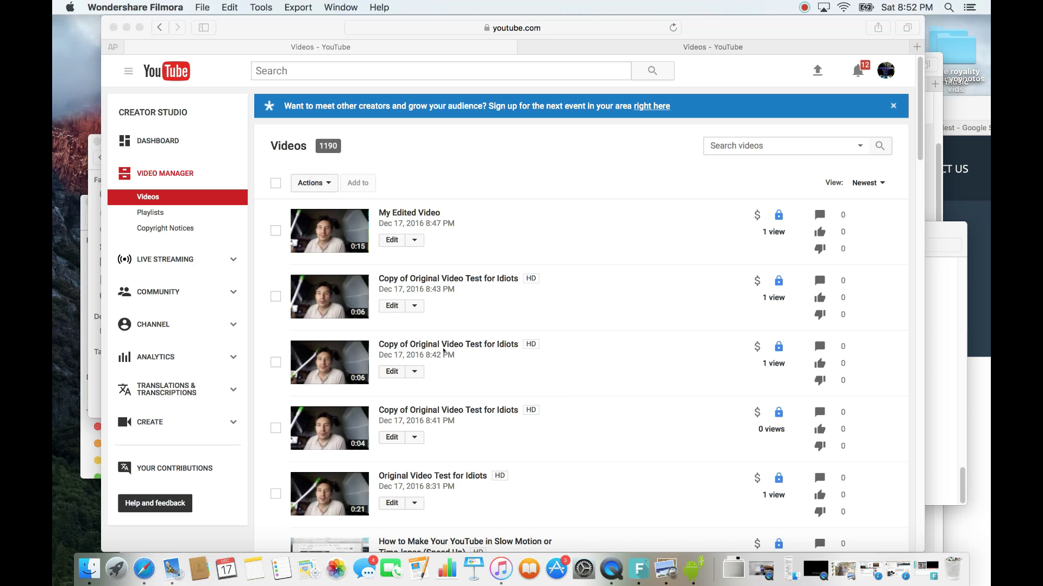
left_click(405, 212)
left_click(408, 212)
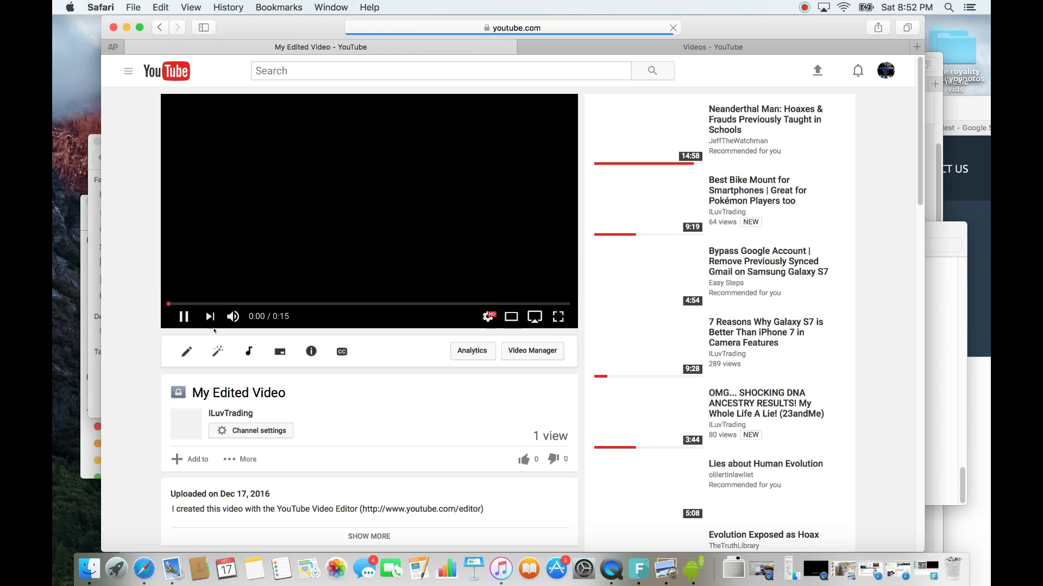
Replay 'My Edited Video' from the start on its watch page, then open Enhancements
left_click(184, 317)
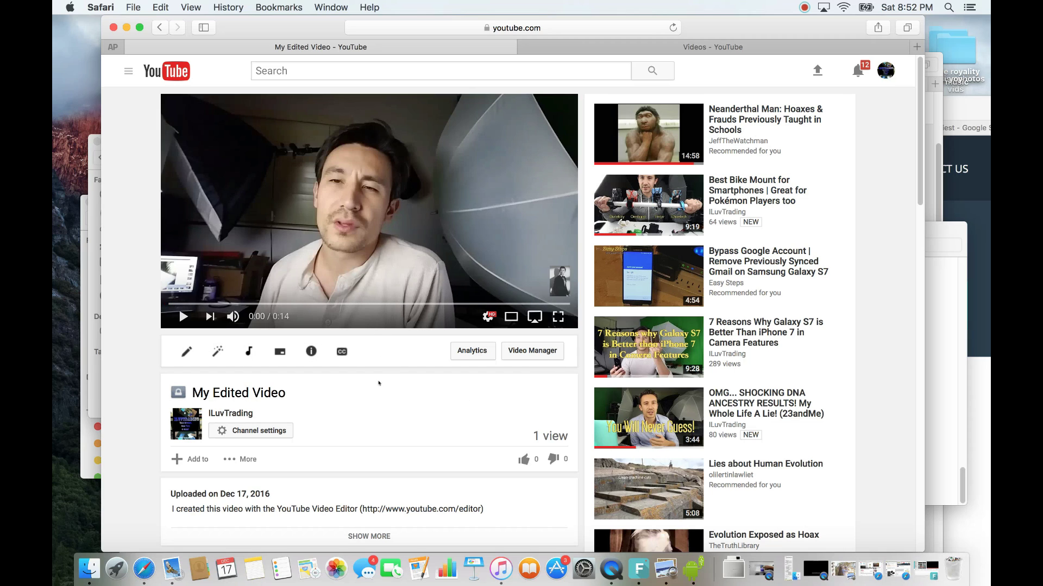
left_click(183, 317)
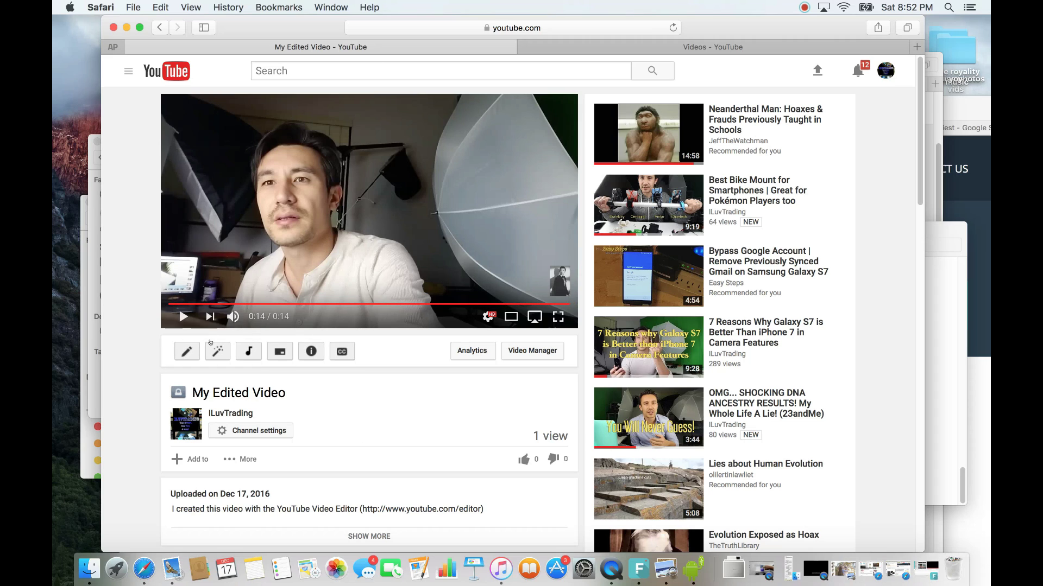
left_click(220, 342)
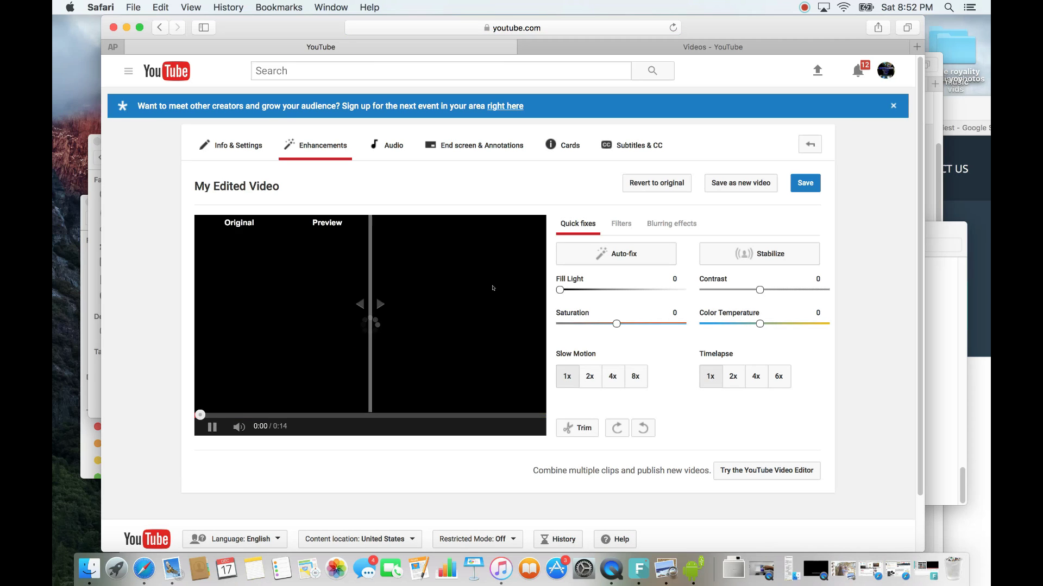
Pause the enhancements preview and switch to the Audio section listing featured tracks
left_click(211, 427)
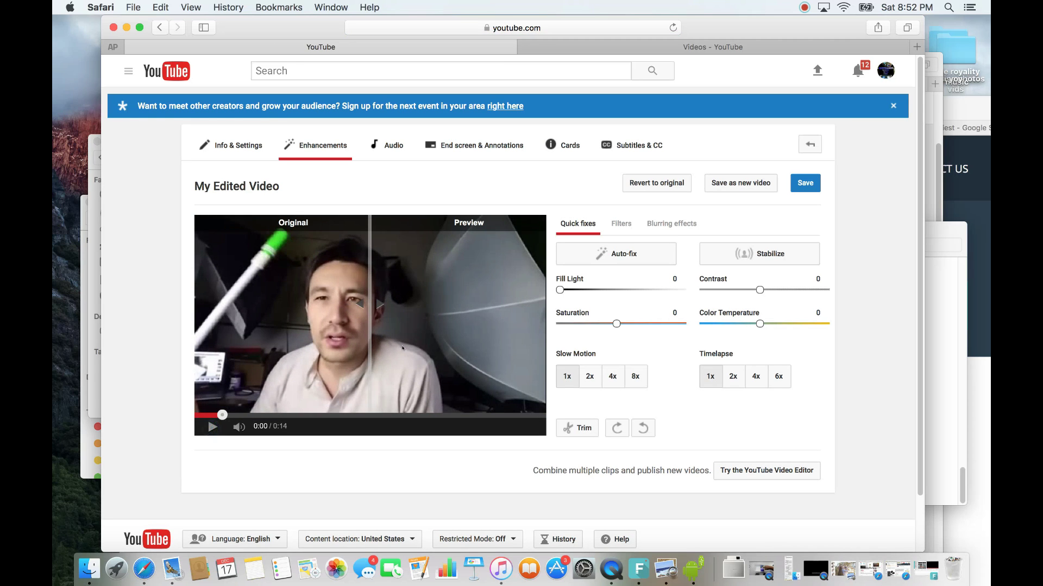
scroll(403, 348, "down", 2)
left_click(389, 120)
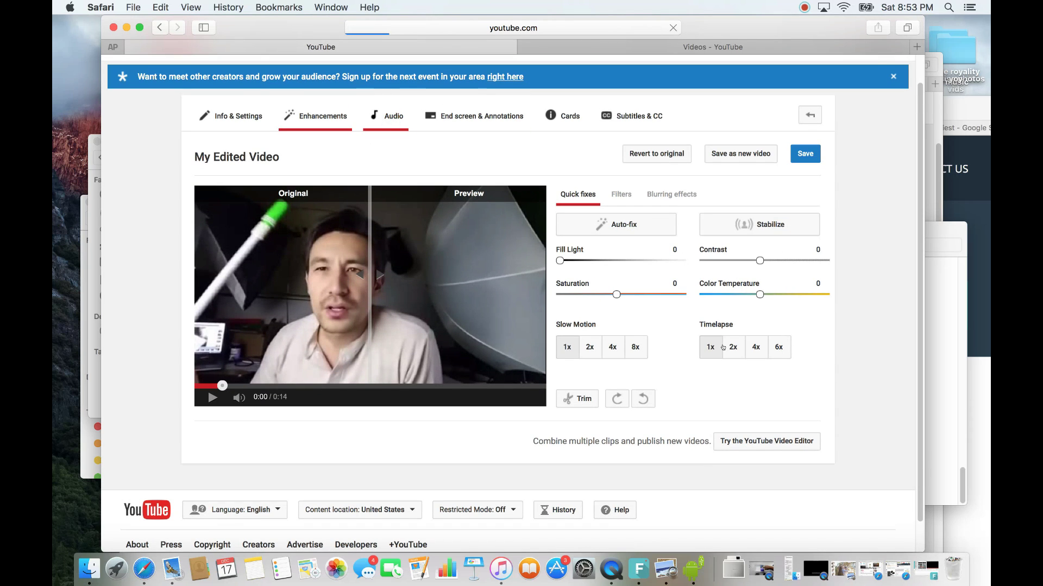
scroll(752, 344, "down", 3)
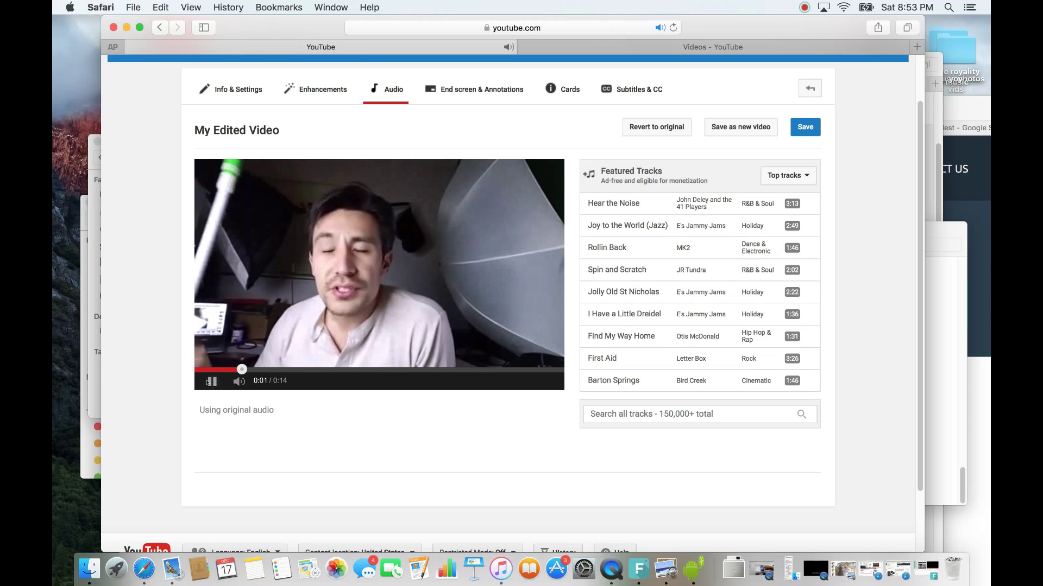
Search the music tracks for 'jin' and add Joy to the World (Vocals) as the soundtrack
left_click(654, 413)
type("jingle")
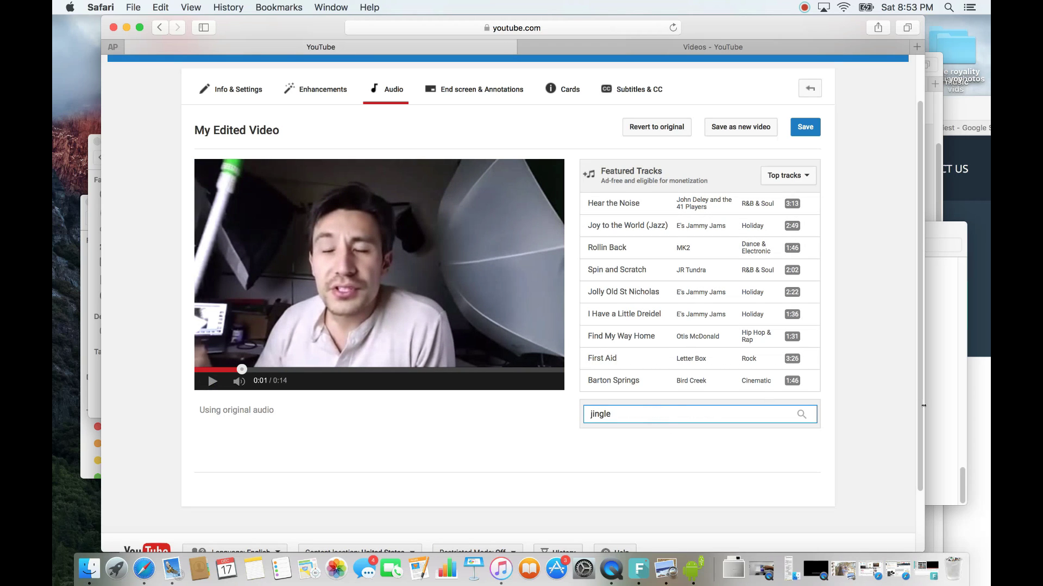
left_click(801, 414)
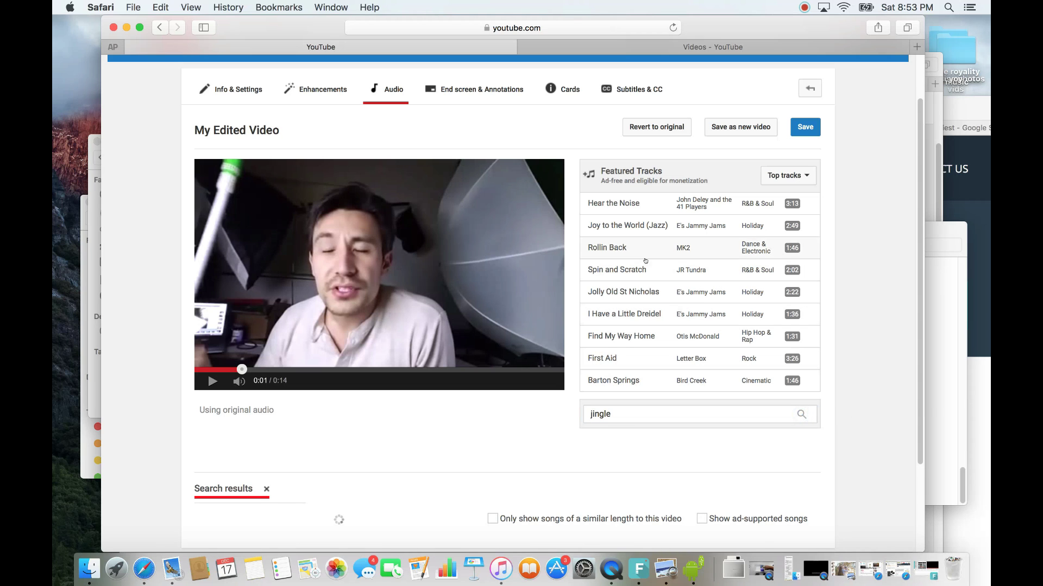
scroll(598, 414, "down", 5)
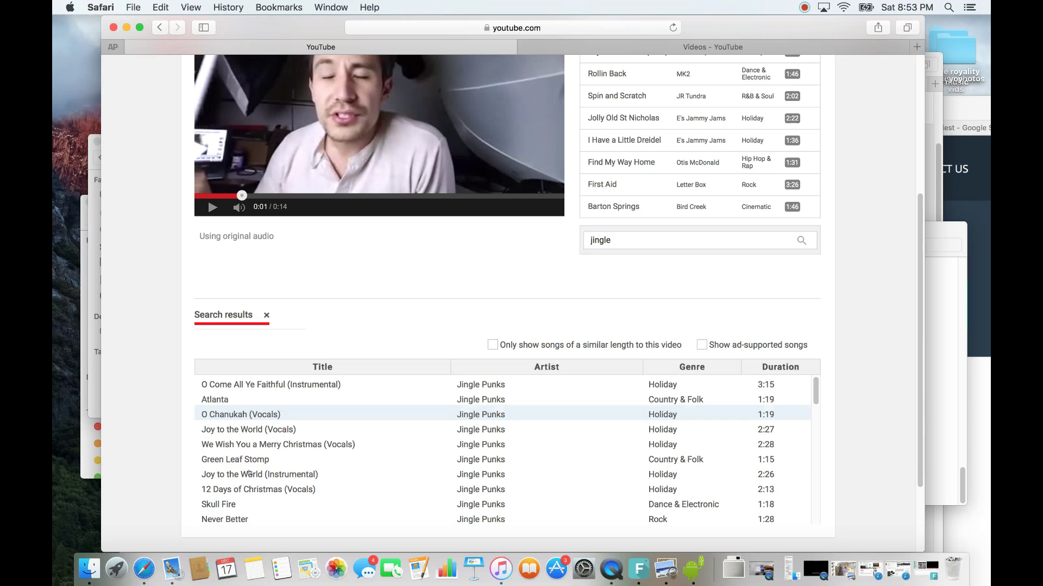
left_click(274, 429)
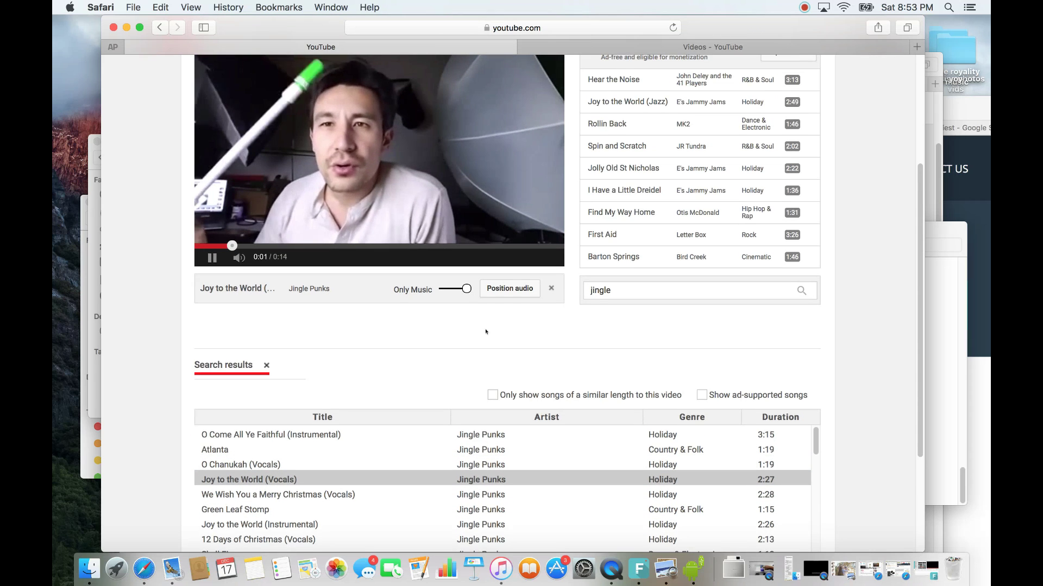
Shift the audio mix toward the original audio, preview it, and open Position audio
scroll(308, 347, "up", 2)
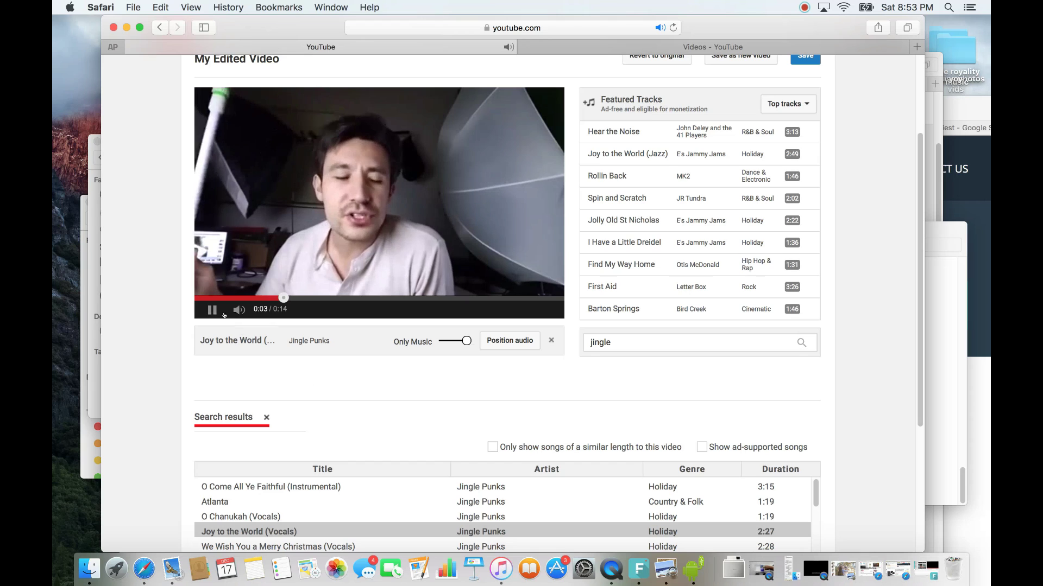
key("space")
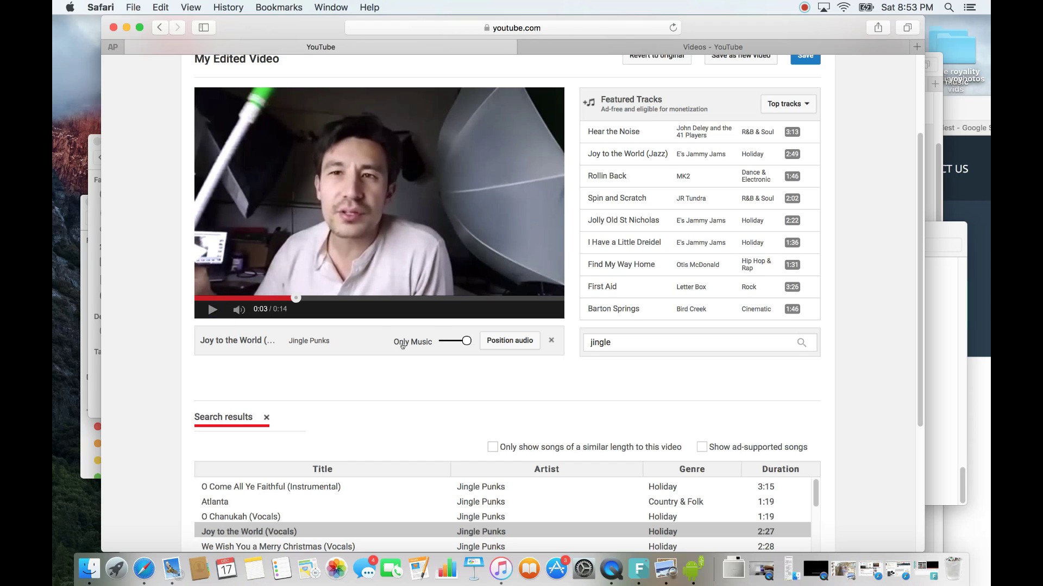
left_click_drag(466, 341, 428, 341)
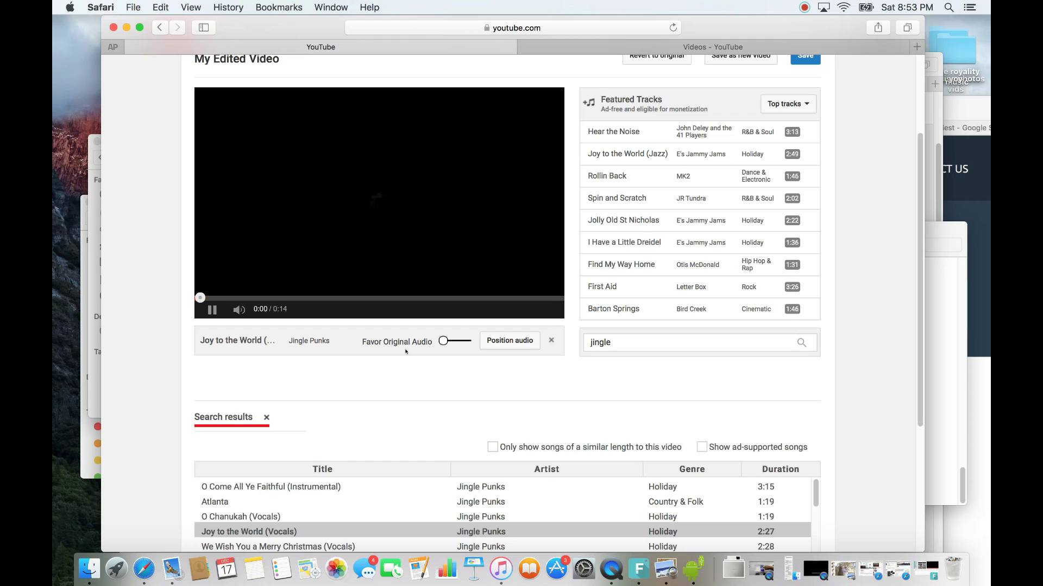
key("space")
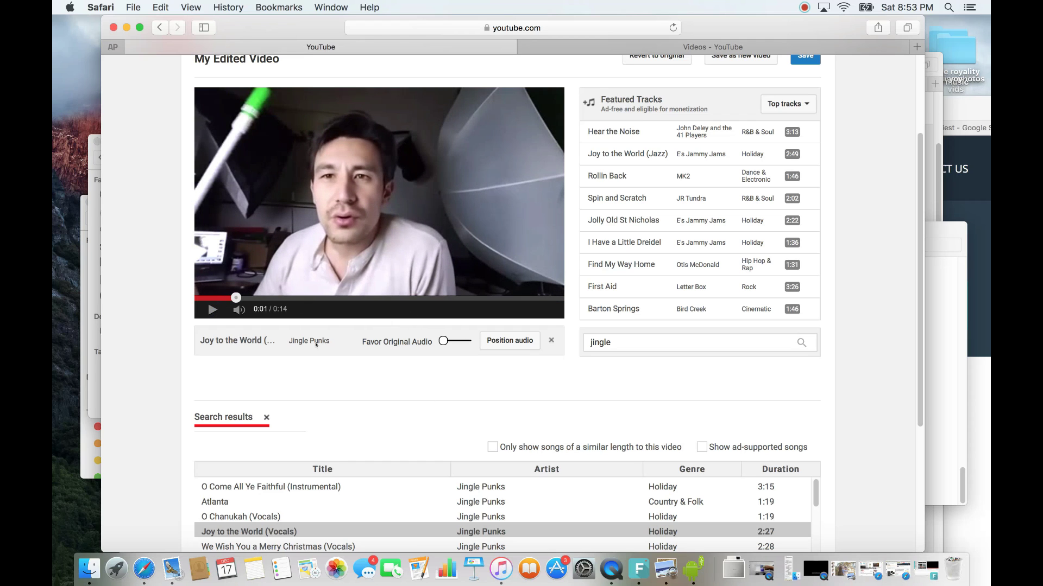
left_click(210, 311)
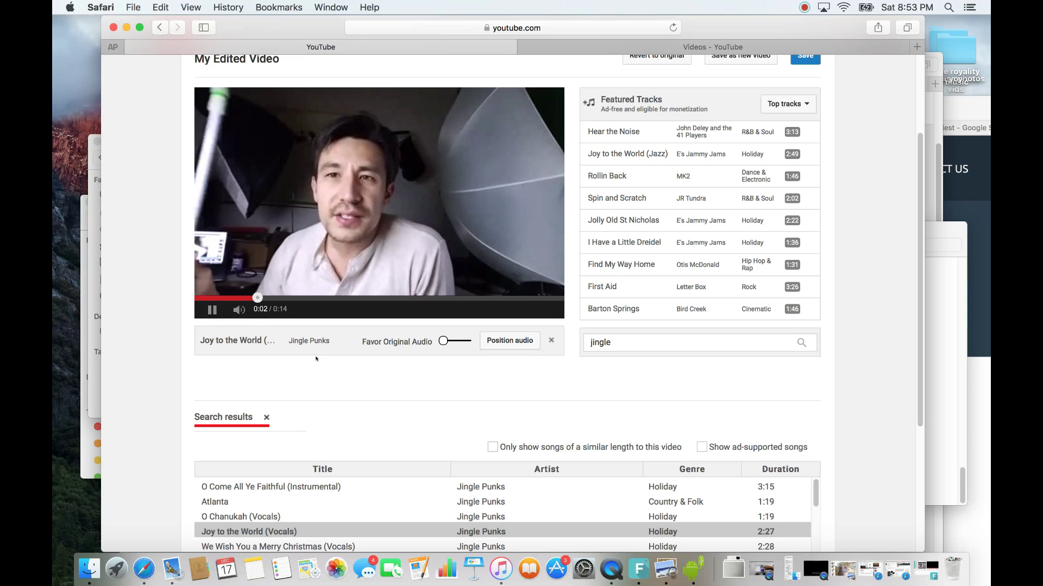
left_click(212, 310)
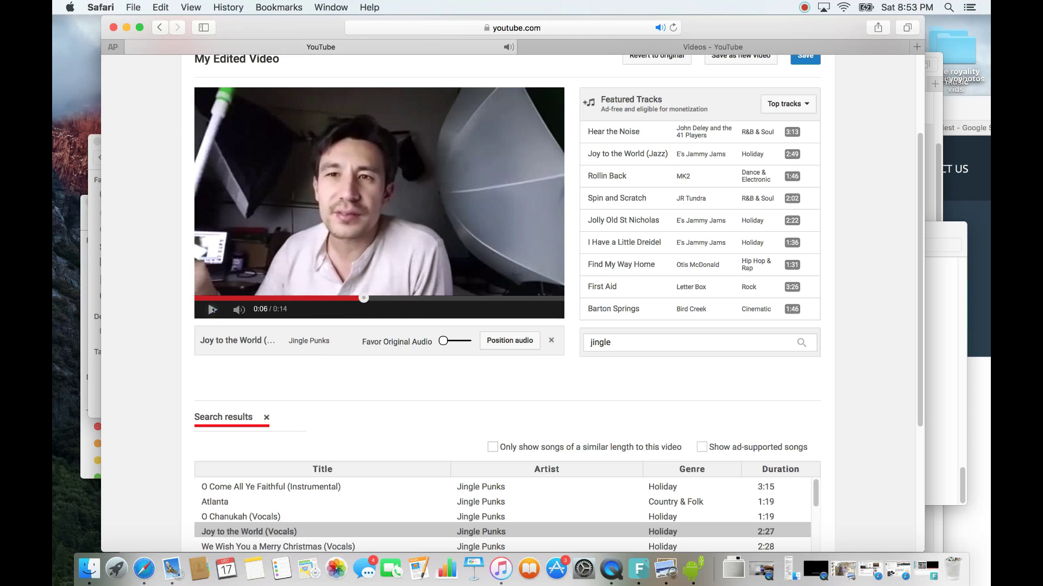
left_click(505, 340)
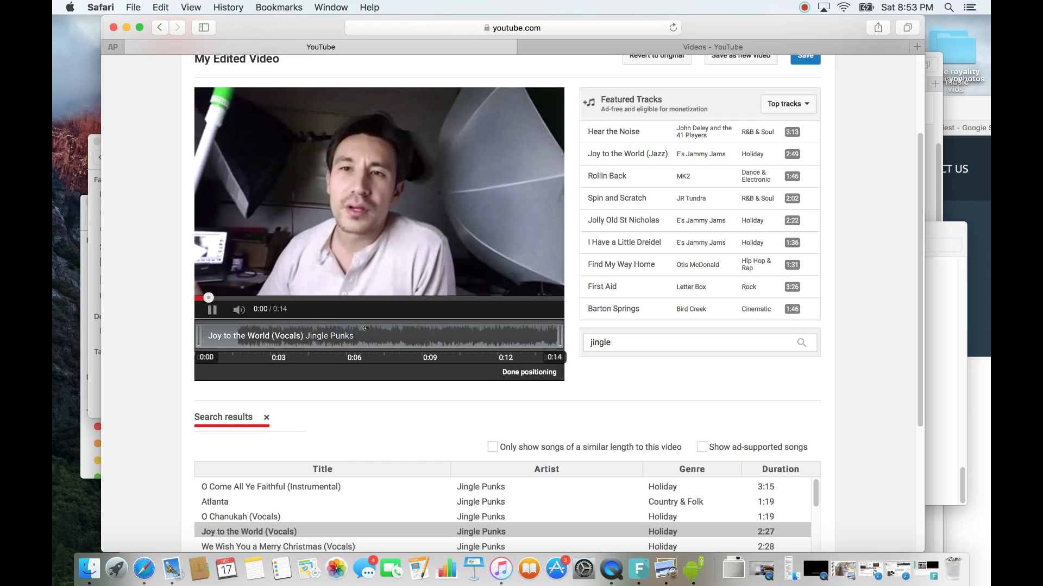
Slide the Joy to the World track to start at 0:03, check the timing, then switch to Filmora
left_click_drag(214, 333, 278, 334)
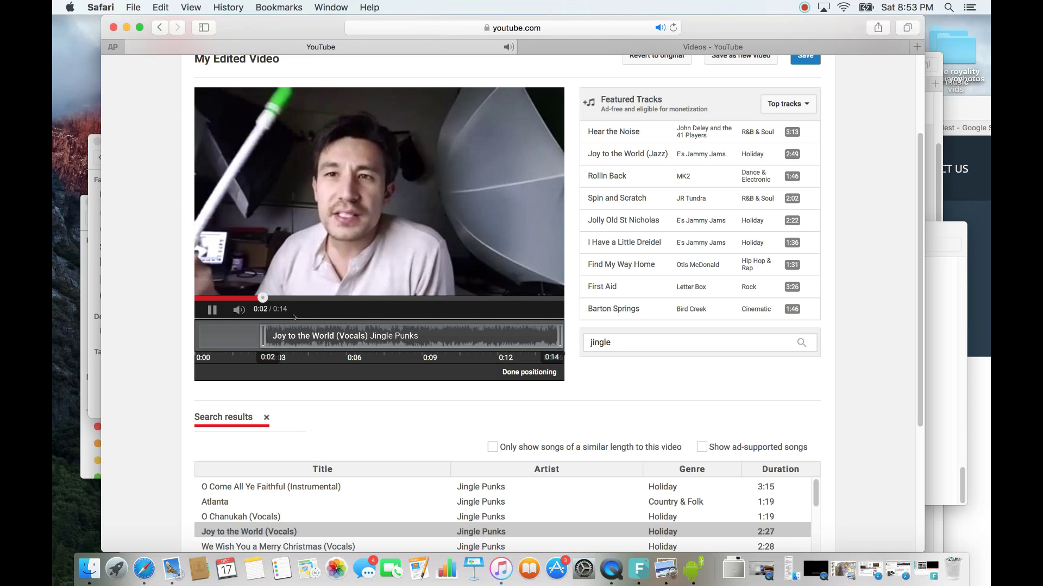
key("space")
mouse_move(284, 330)
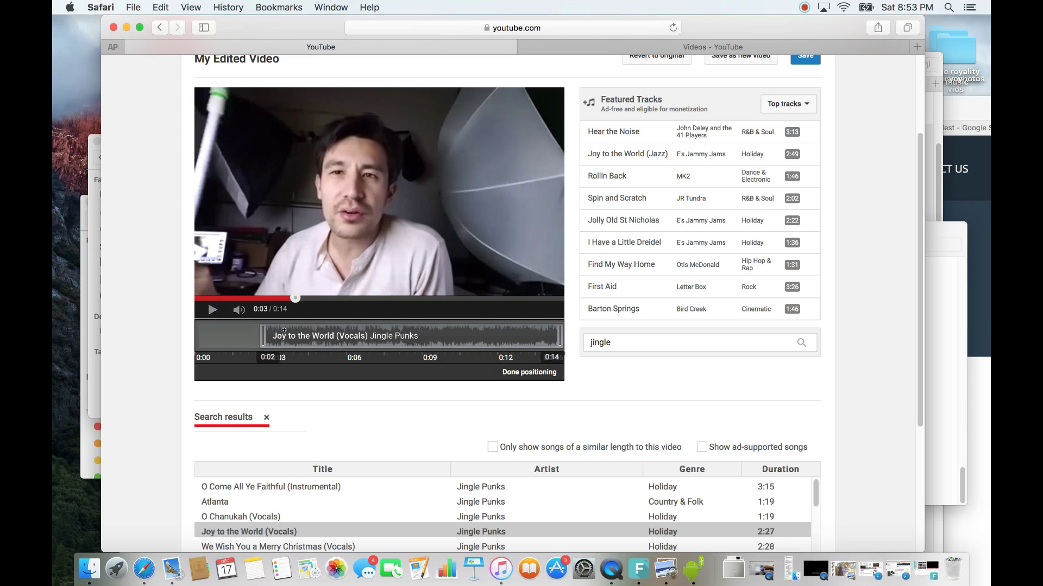
left_click_drag(256, 331, 270, 332)
left_click(210, 305)
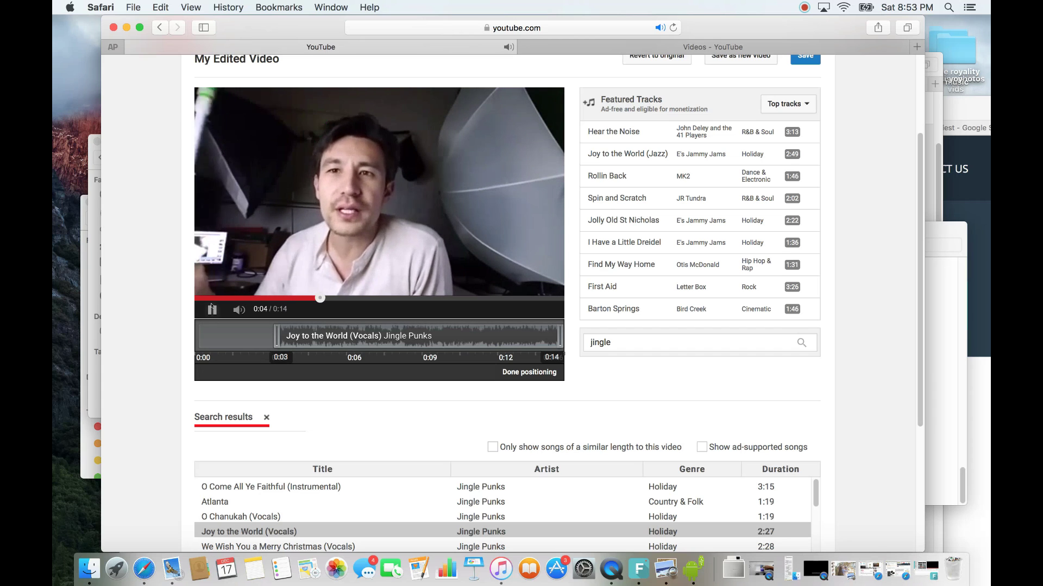
left_click(210, 308)
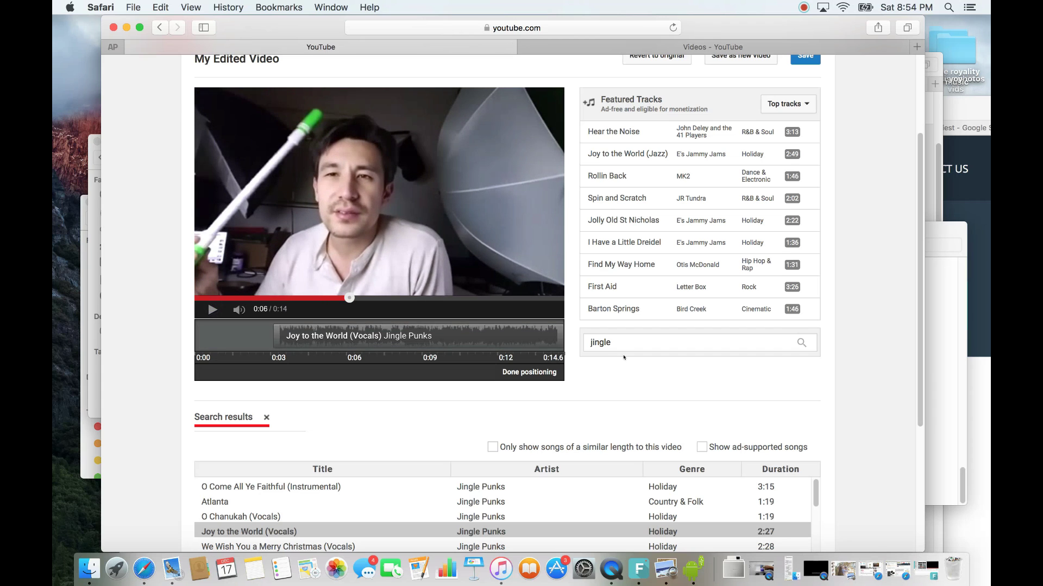
scroll(623, 357, "up", 2)
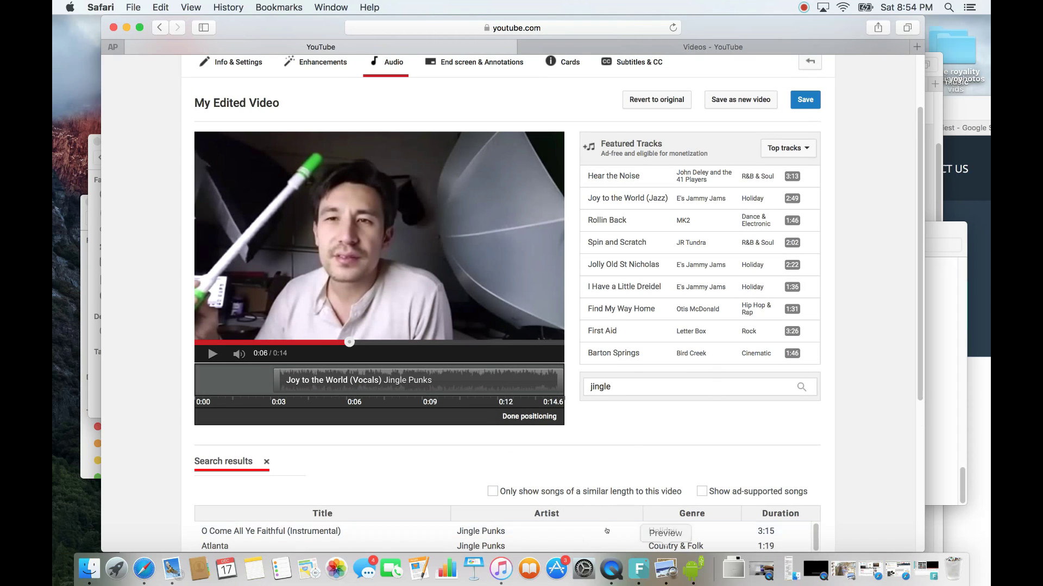
left_click(636, 572)
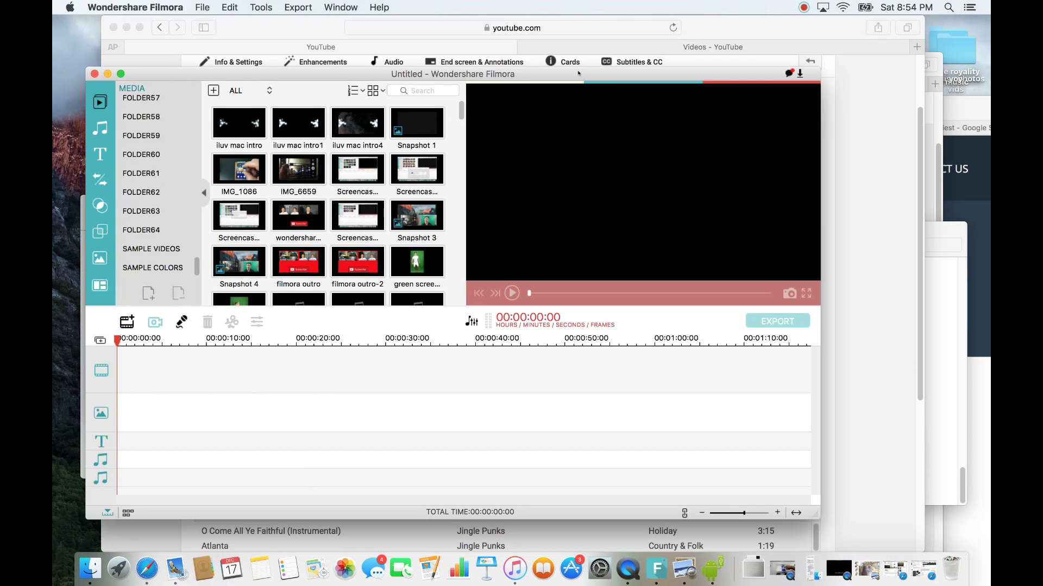
Drag 20161218_125127 from FOLDER64 onto the video track at 0:00 and play it to about 3 seconds
left_click_drag(579, 73, 576, 74)
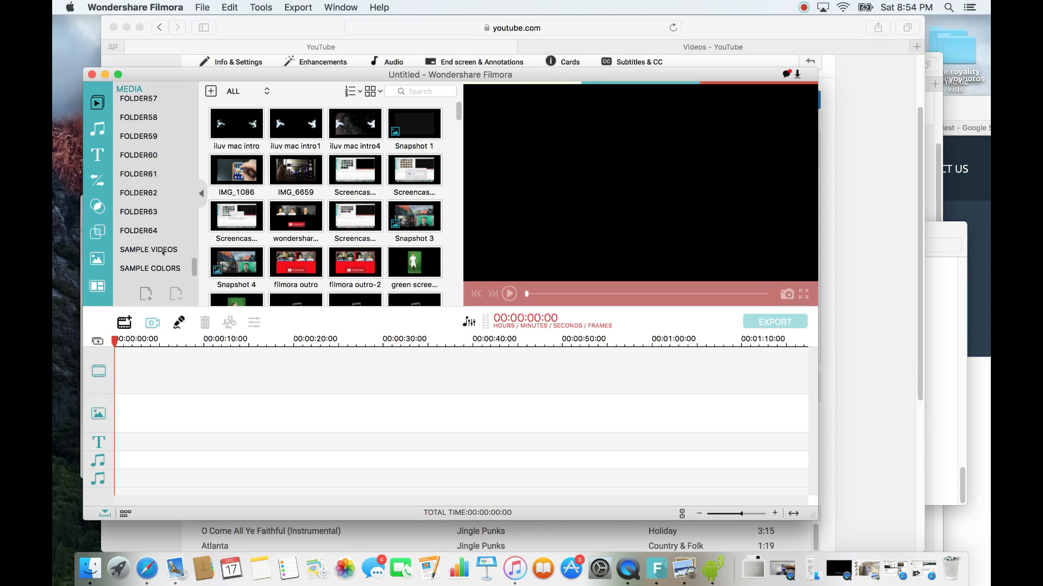
left_click(143, 233)
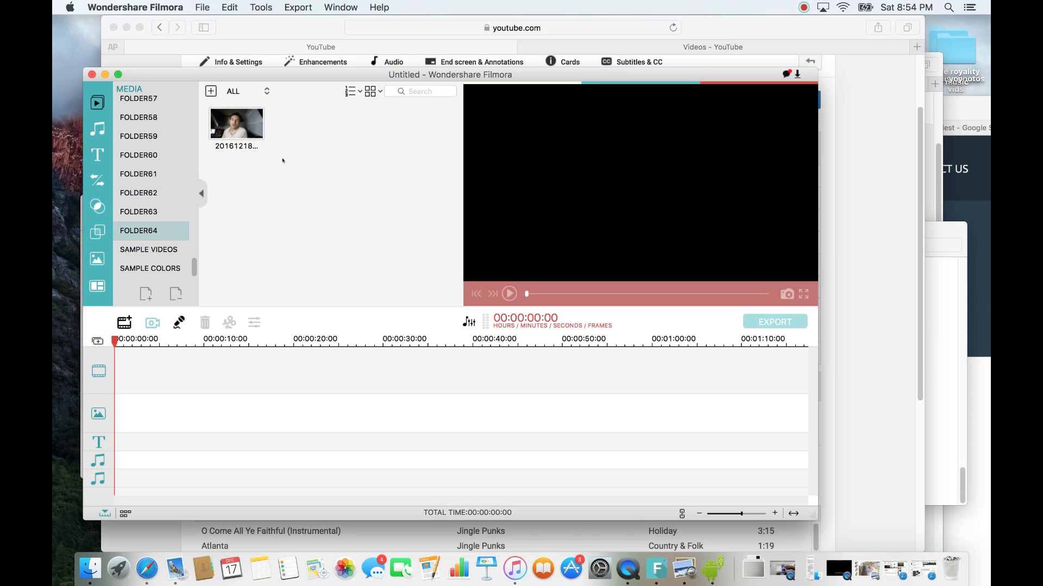
left_click(246, 118)
left_click(248, 118)
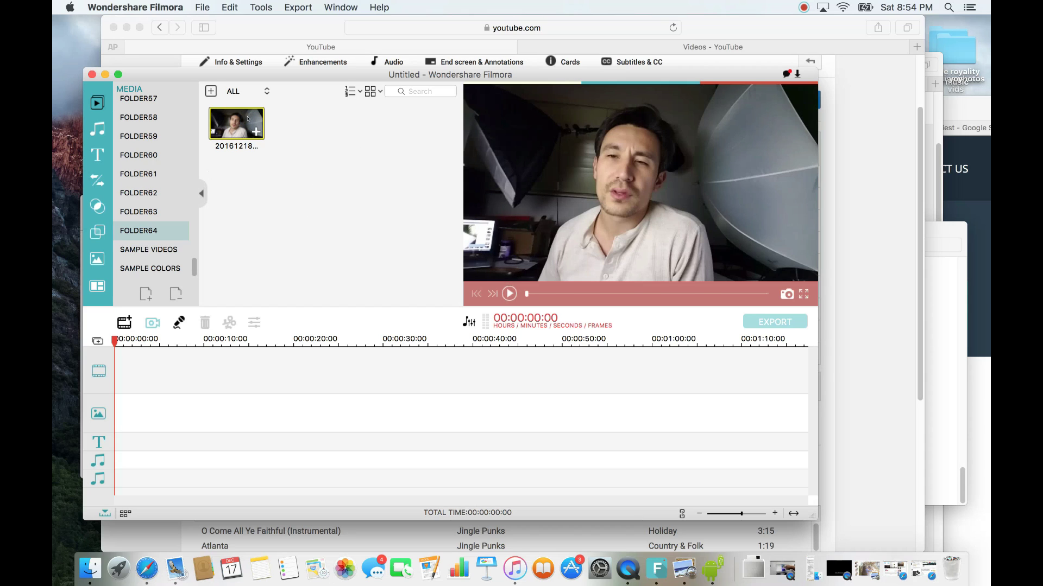
left_click_drag(211, 172, 185, 374)
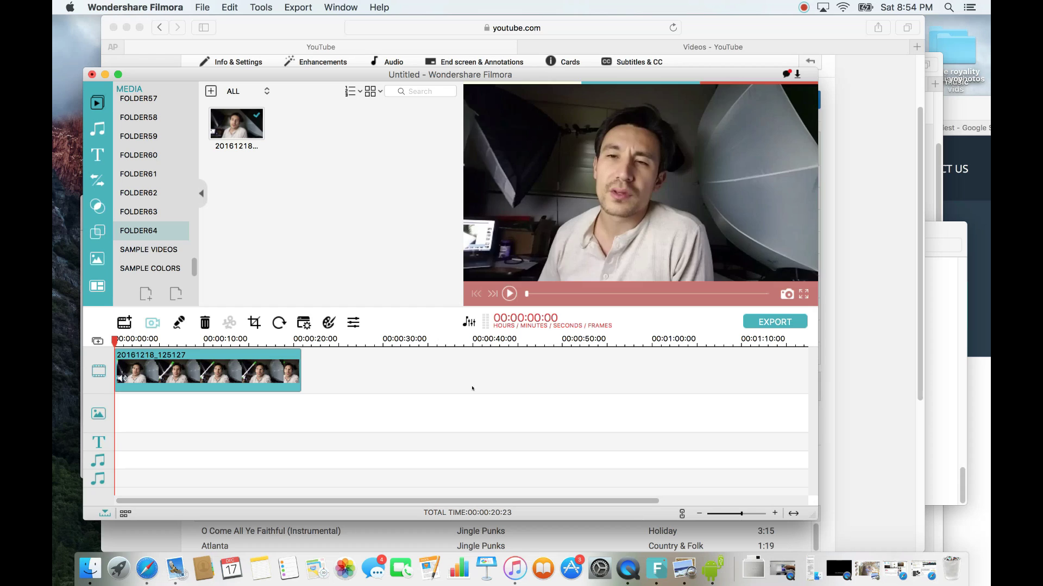
left_click(509, 293)
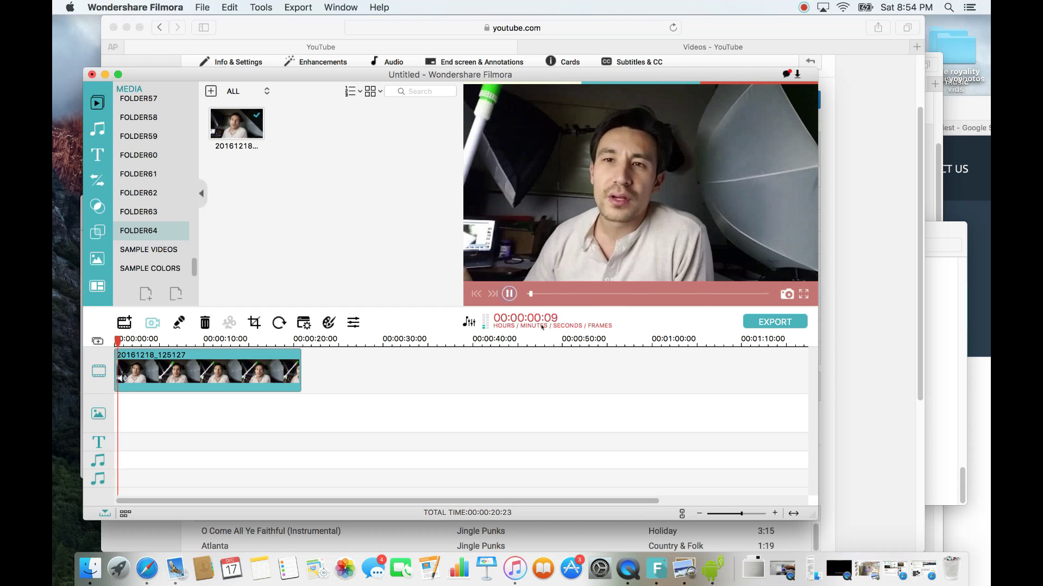
left_click(509, 294)
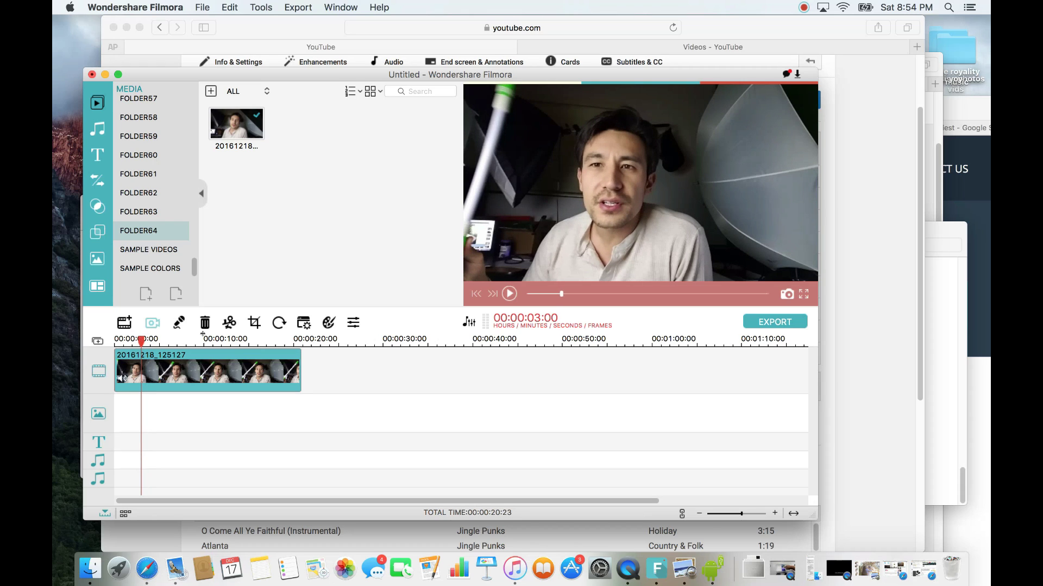
Split the clip at 00:00:03:00 and 00:00:15:00, then select the middle piece
key("super+b")
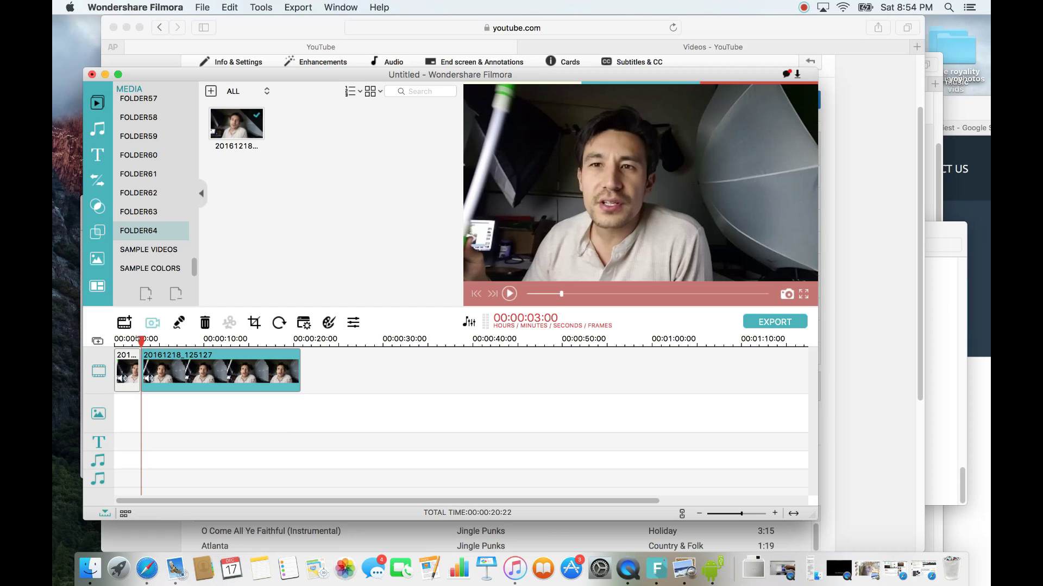
left_click_drag(140, 341, 248, 343)
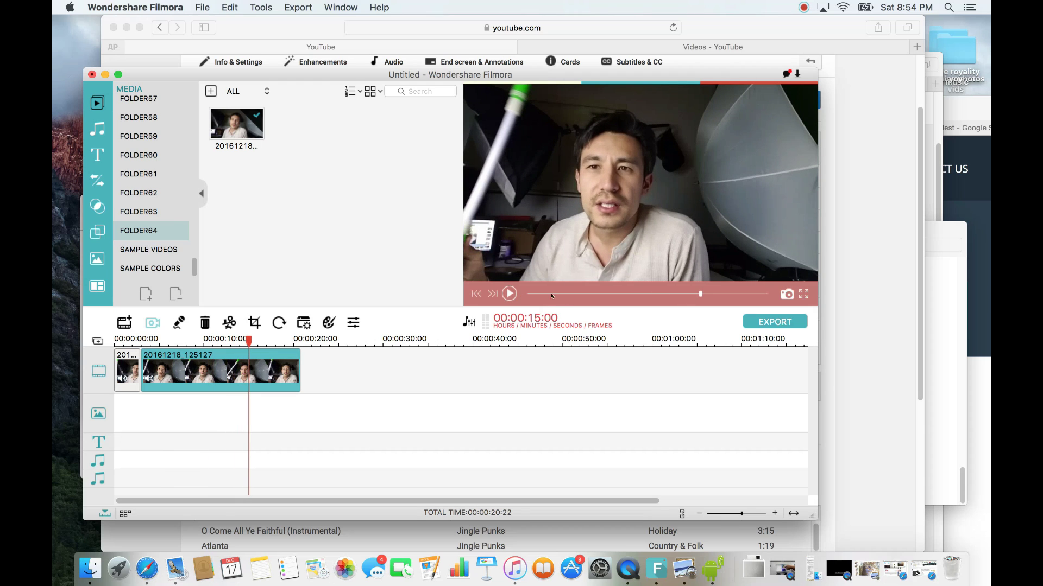
left_click(230, 322)
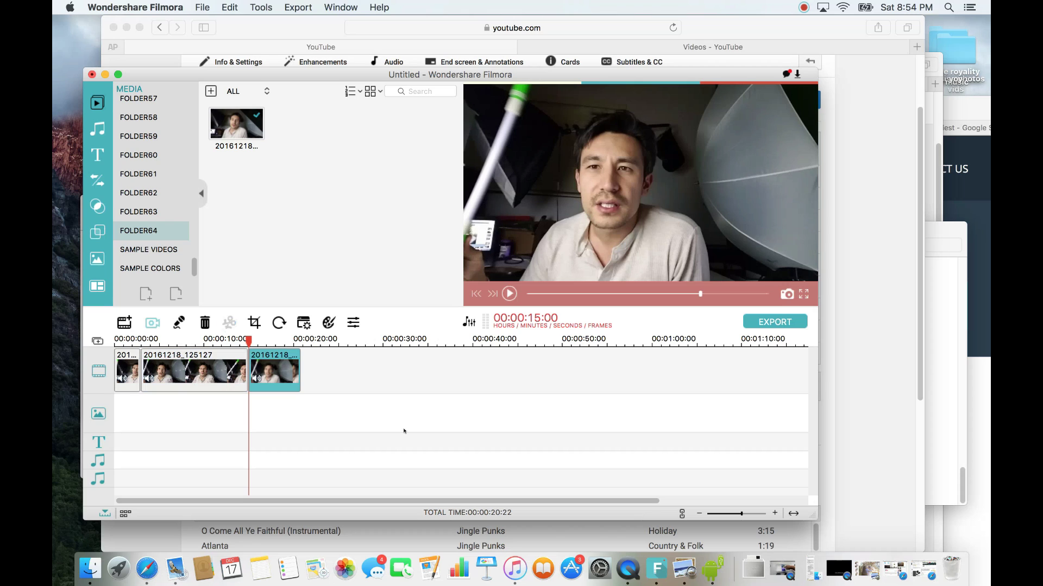
left_click(129, 367)
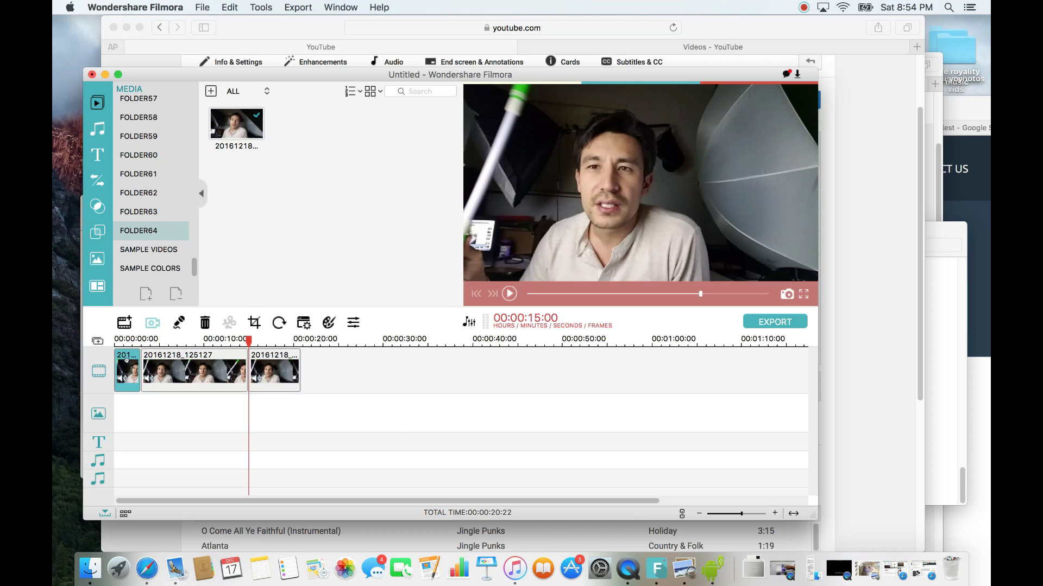
left_click(211, 365)
left_click(211, 366)
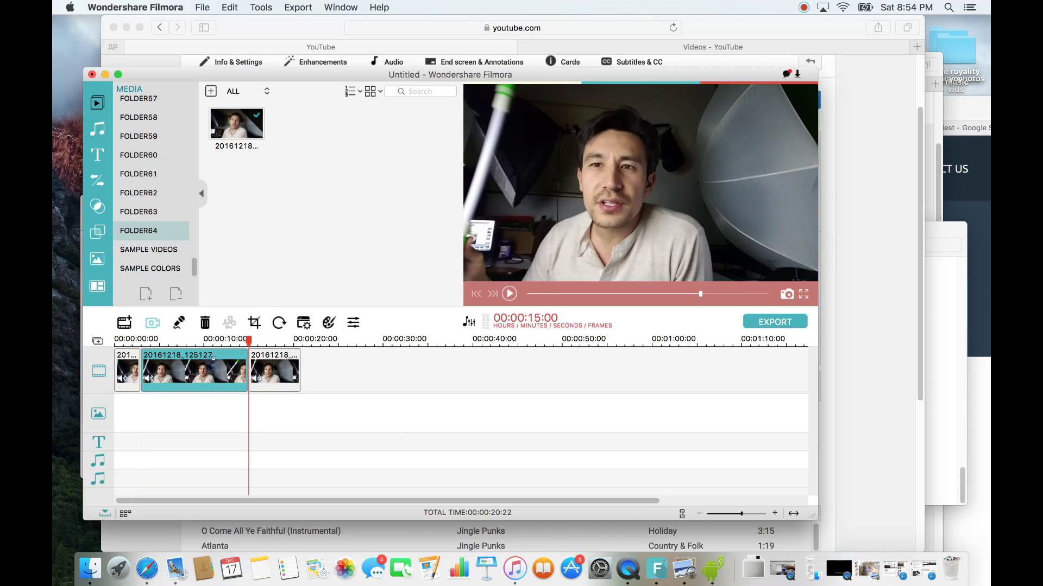
Set the middle piece's speed to 2.00 in Video Inspector, cutting the project to 00:00:14:22
double_click(209, 362)
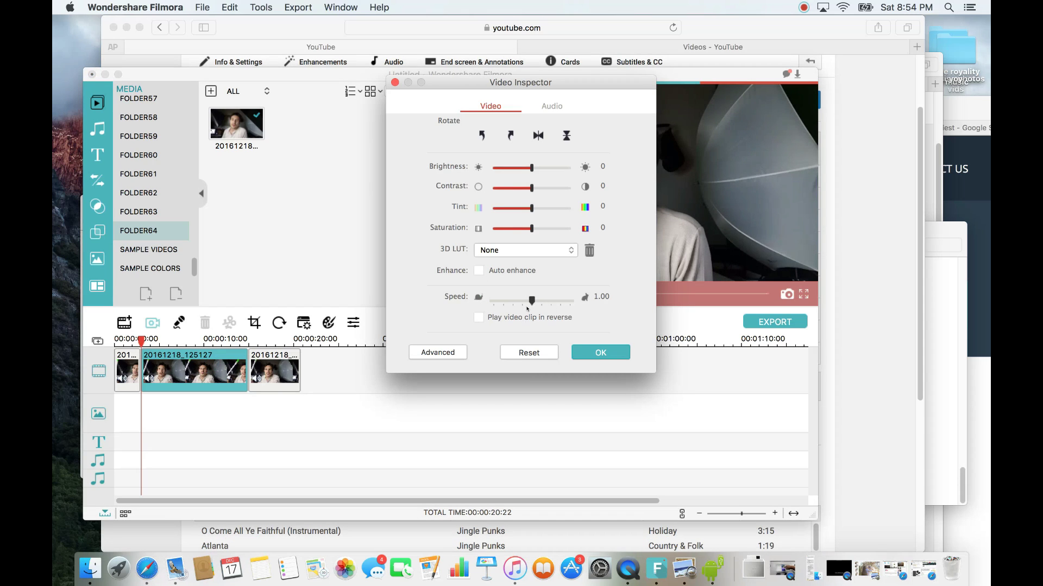
mouse_move(532, 300)
left_mouse_down()
mouse_move(563, 302)
mouse_move(502, 301)
mouse_move(522, 301)
left_mouse_up()
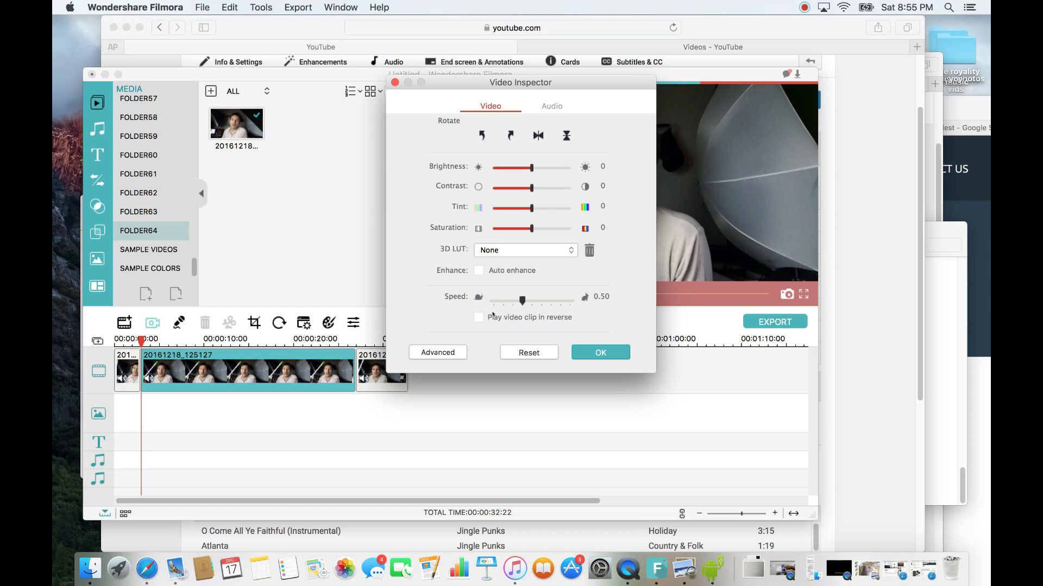
left_click_drag(521, 300, 550, 301)
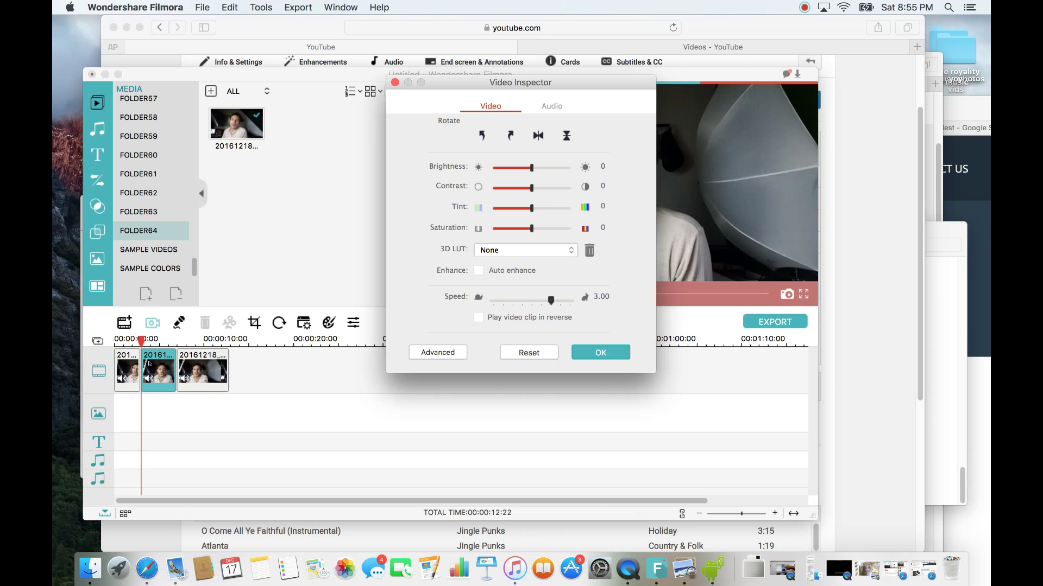
left_click_drag(551, 300, 543, 299)
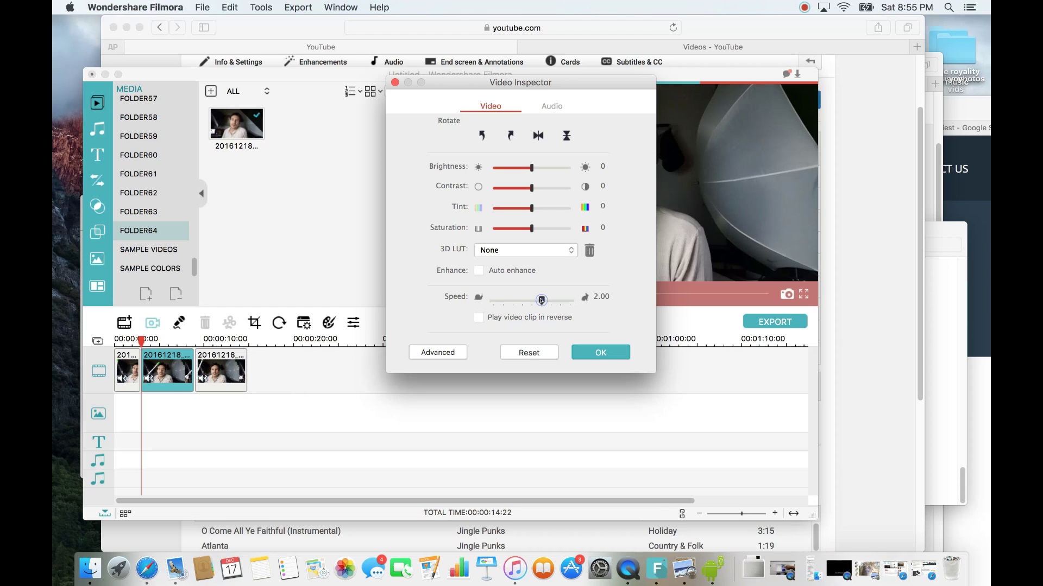
Confirm the 2x speed, then play the timeline from 0:00 and pause near 00:00:11:24
left_click(602, 352)
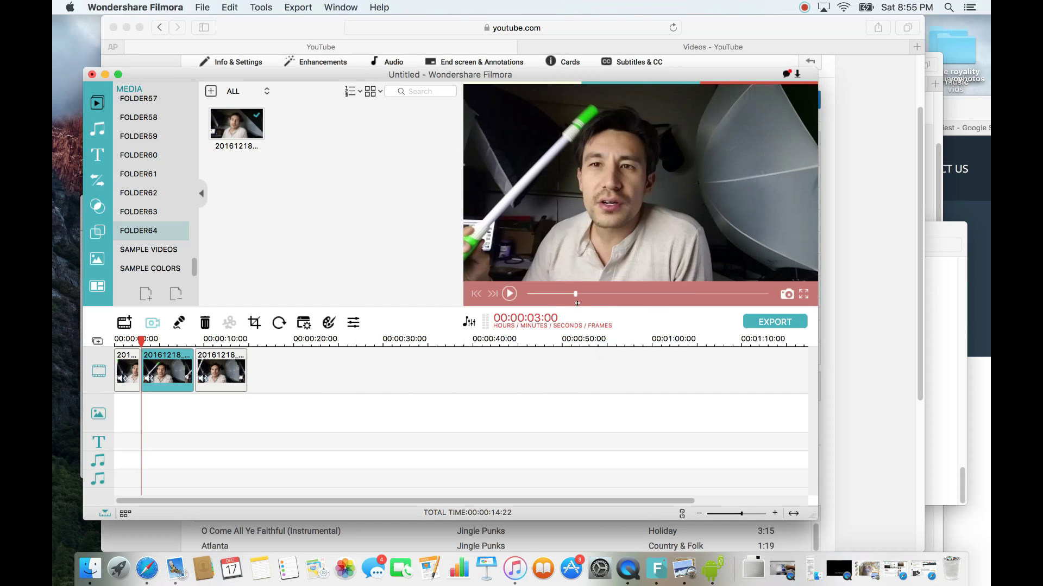
left_click_drag(575, 295, 527, 296)
left_click(509, 294)
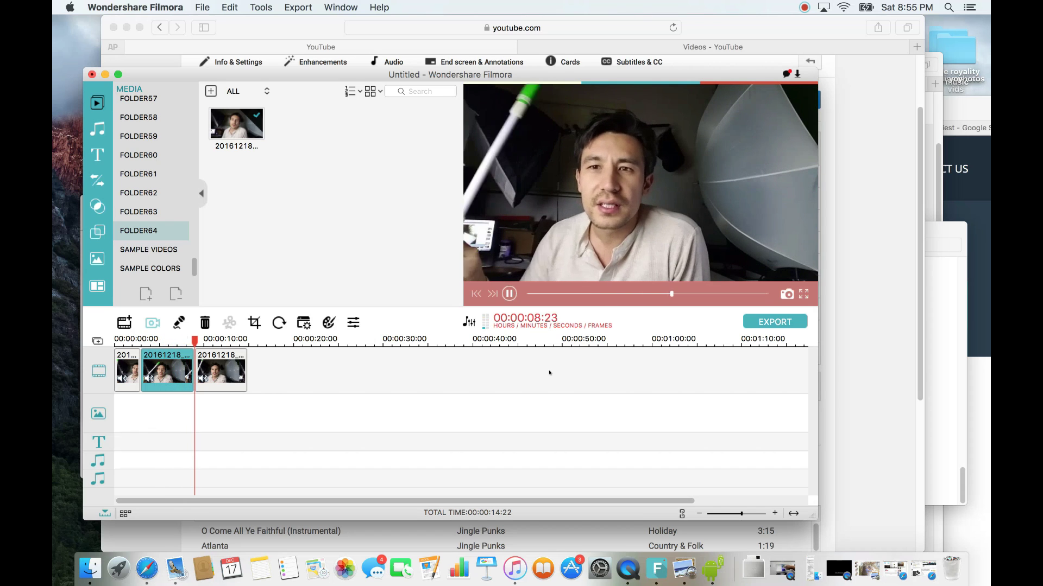
left_click(513, 294)
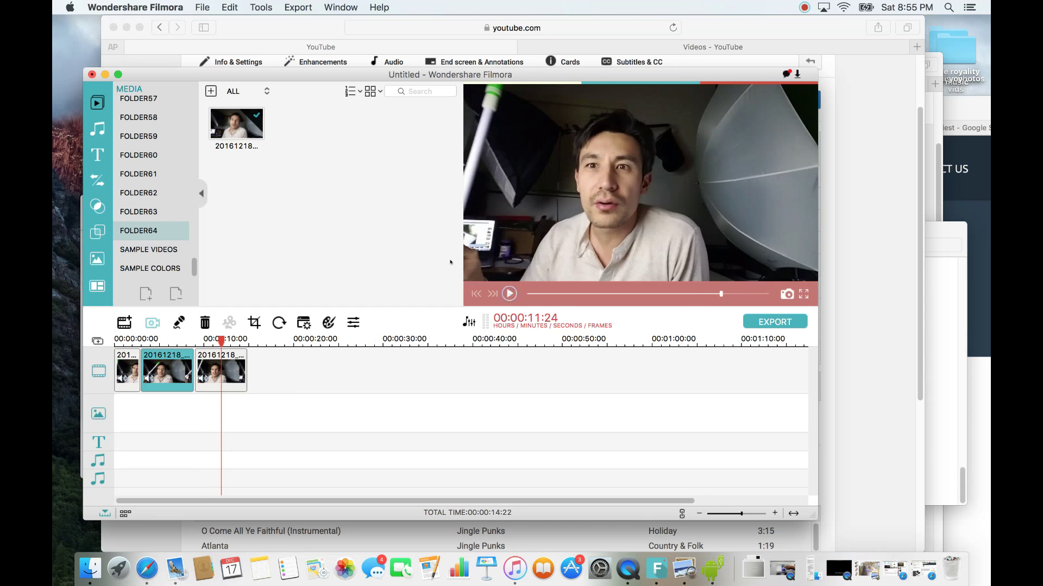